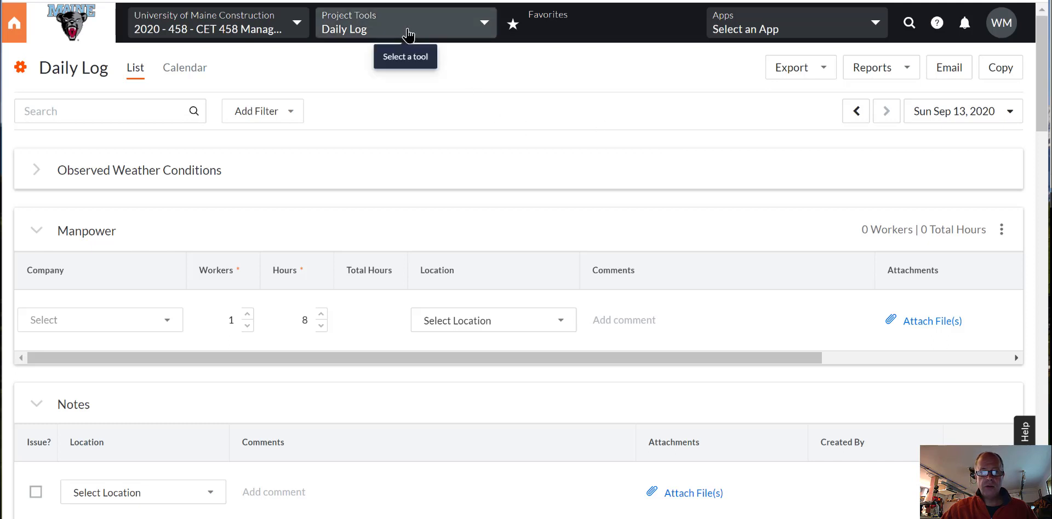
Switch the Daily Log date from Sep 13 to Friday, September 11, 2020 using the calendar
{"action": "left_click", "coordinate": [957, 117]}
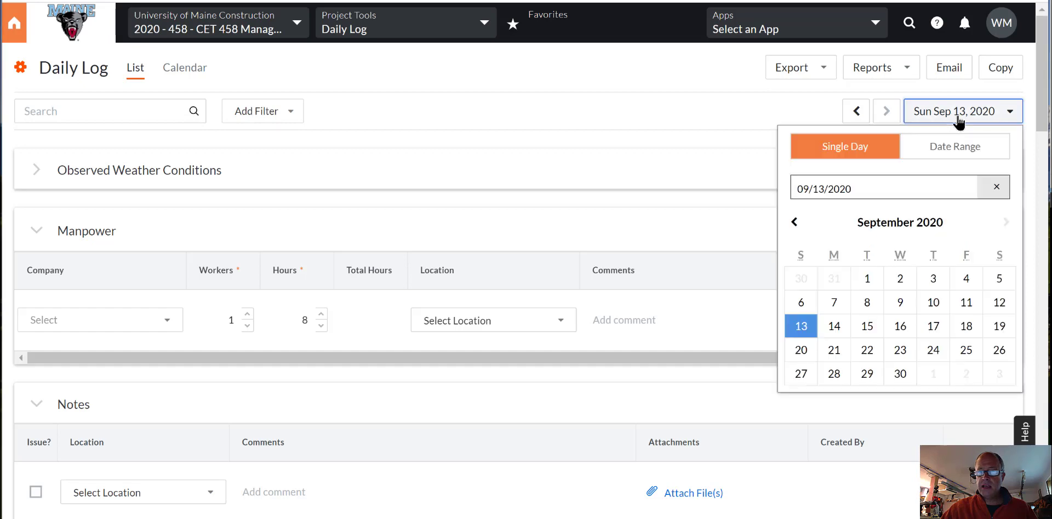
{"action": "left_click", "coordinate": [965, 303]}
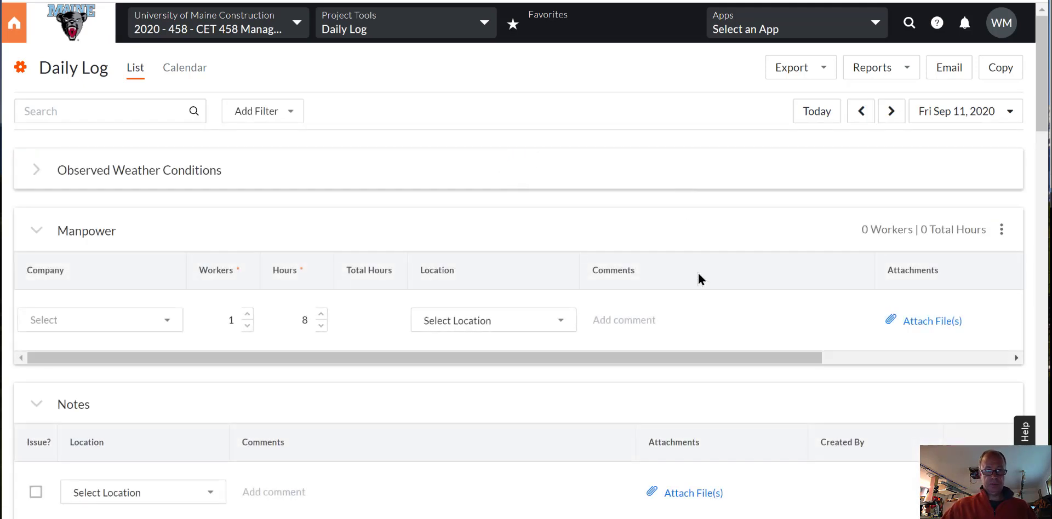
Expand Observed Weather Conditions to show the 4:45 PM observation, then scroll down to Manpower
{"action": "left_click", "coordinate": [36, 171]}
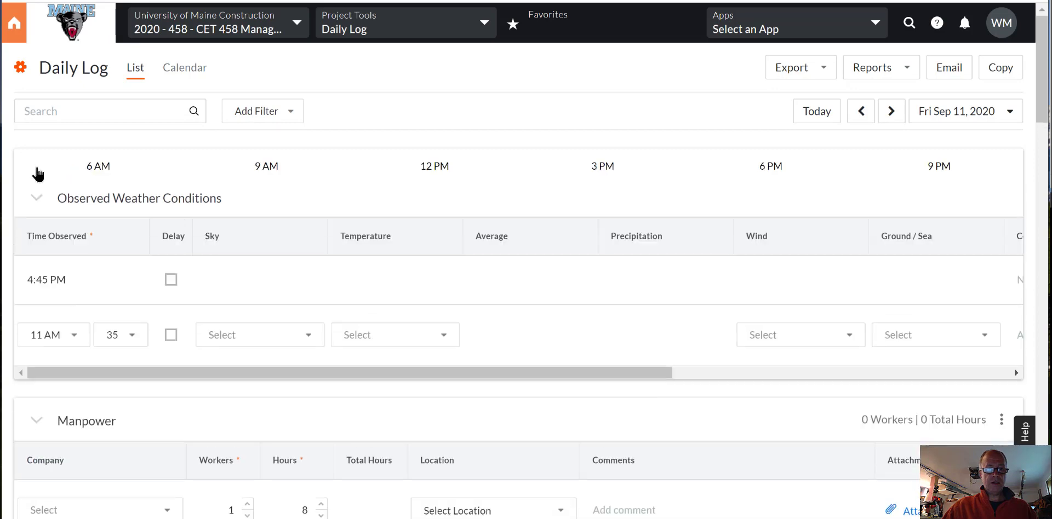
{"action": "scroll", "coordinate": [498, 376], "scroll_direction": "down", "scroll_amount": 5}
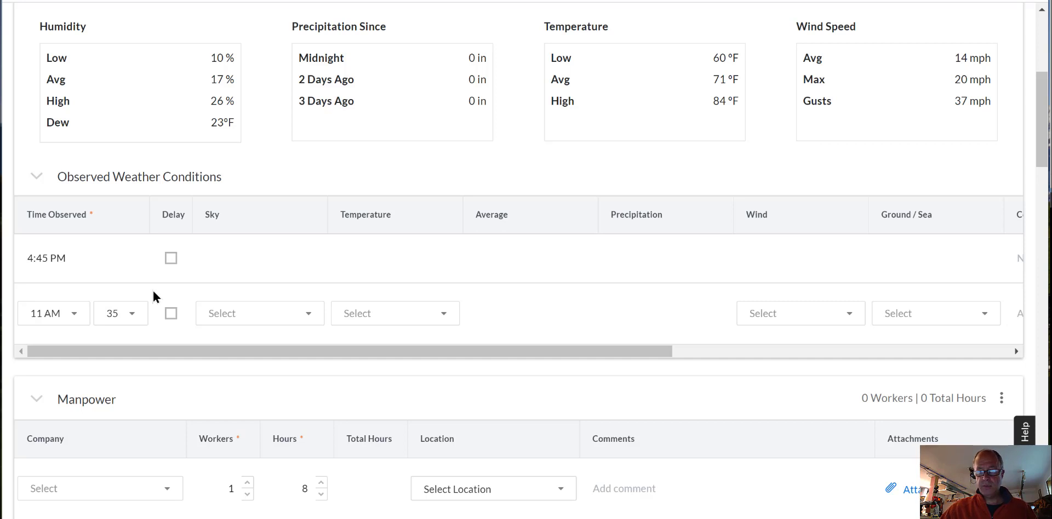
{"action": "left_click_drag", "start_coordinate": [193, 351], "coordinate": [88, 353]}
{"action": "scroll", "coordinate": [326, 353], "scroll_direction": "down", "scroll_amount": 2}
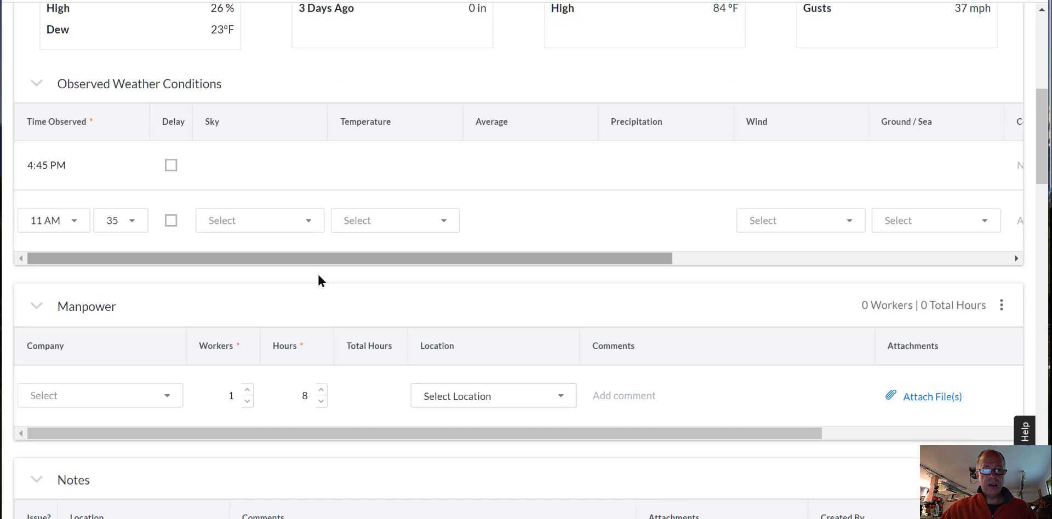
{"action": "scroll", "coordinate": [324, 229], "scroll_direction": "down", "scroll_amount": 2}
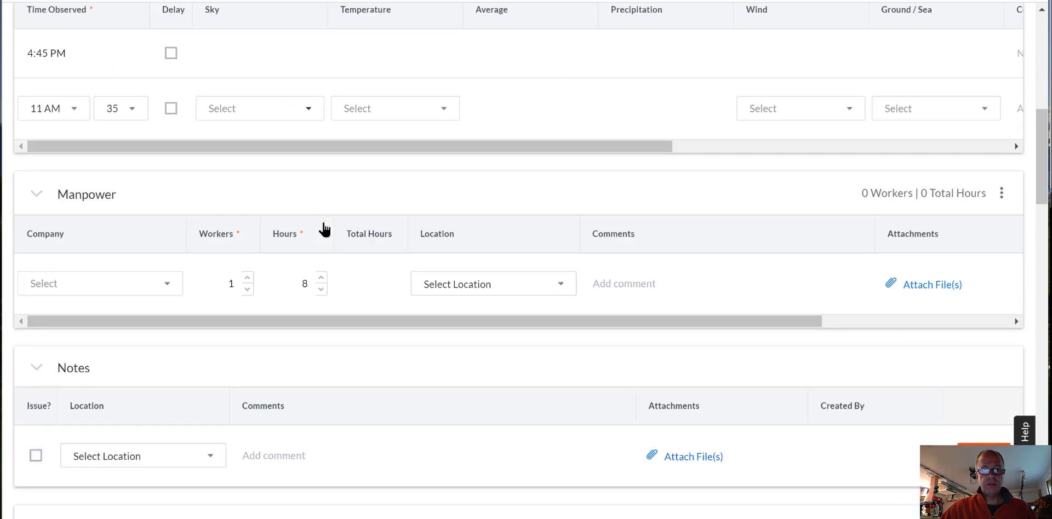
Set the manpower company to UMaine CET 458 Fall 2020 with 5 workers and 9 hours
{"action": "left_click", "coordinate": [159, 288]}
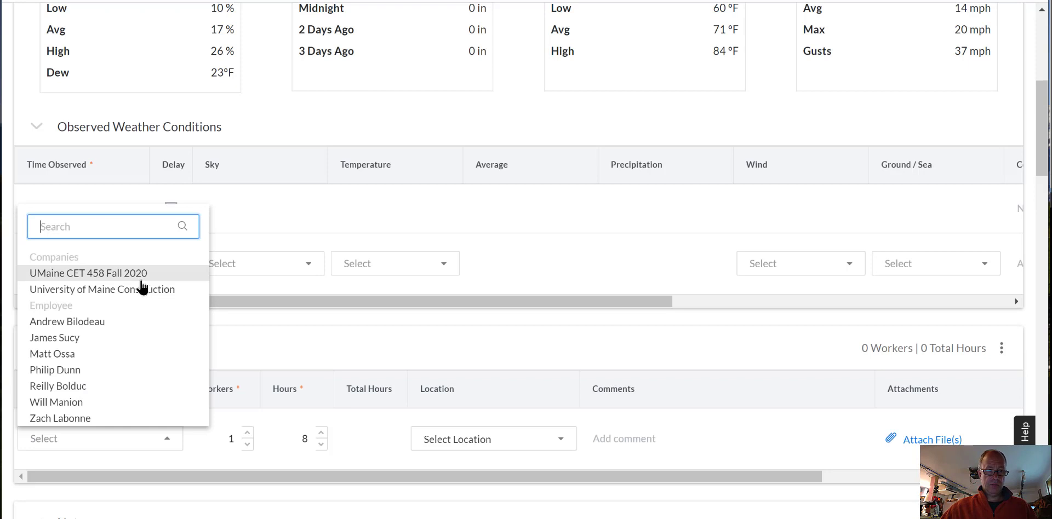
{"action": "left_click", "coordinate": [140, 278]}
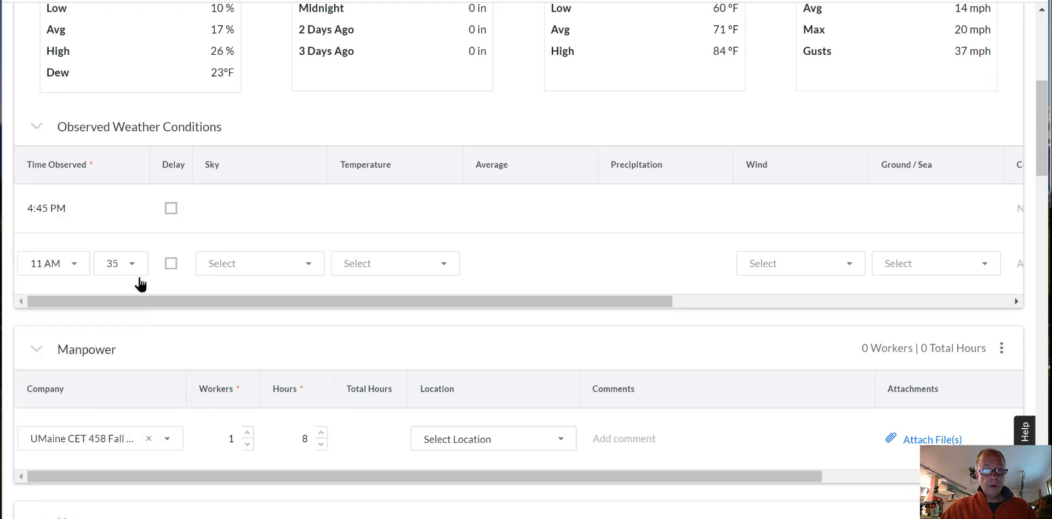
{"action": "scroll", "coordinate": [255, 345], "scroll_direction": "down", "scroll_amount": 2}
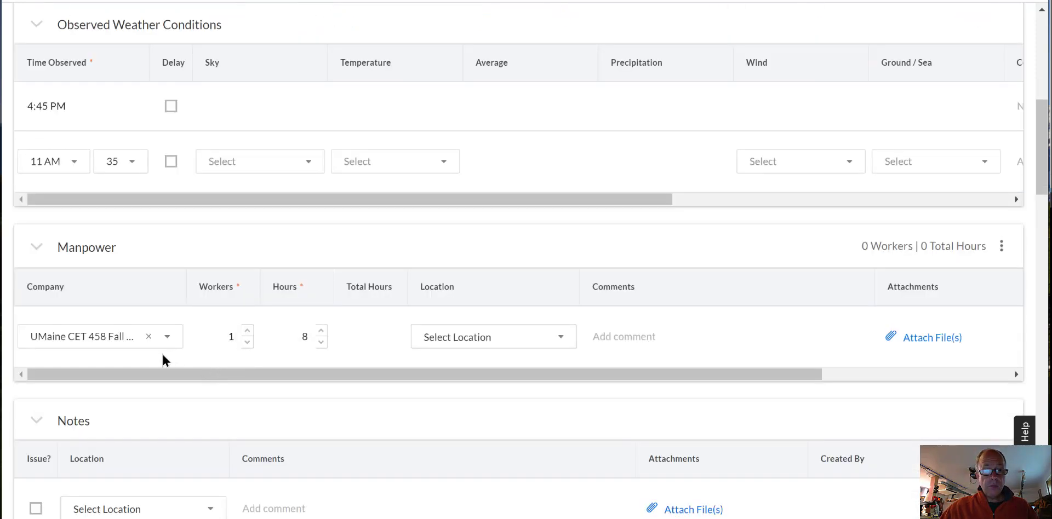
{"action": "left_click", "coordinate": [237, 336]}
{"action": "double_click", "coordinate": [230, 337]}
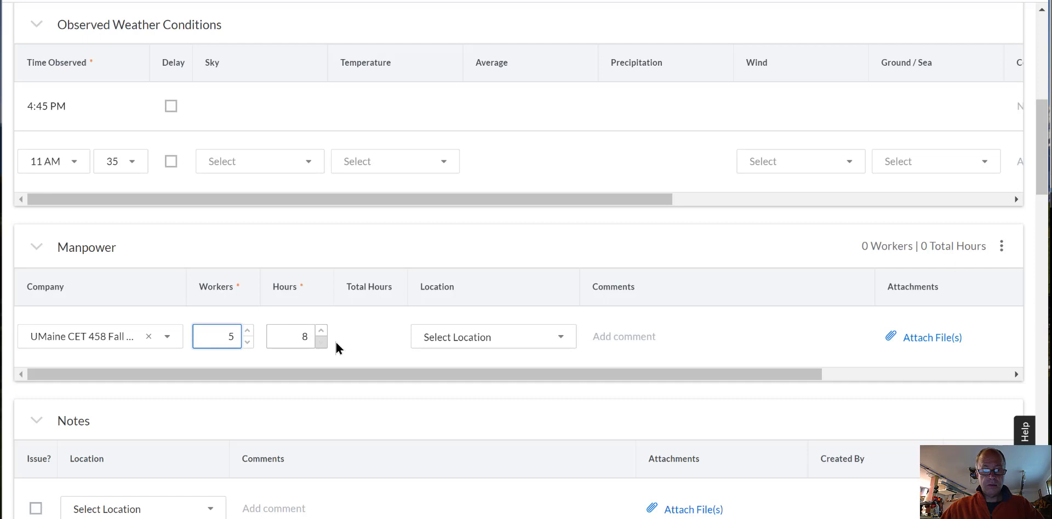
{"action": "left_click", "coordinate": [306, 336]}
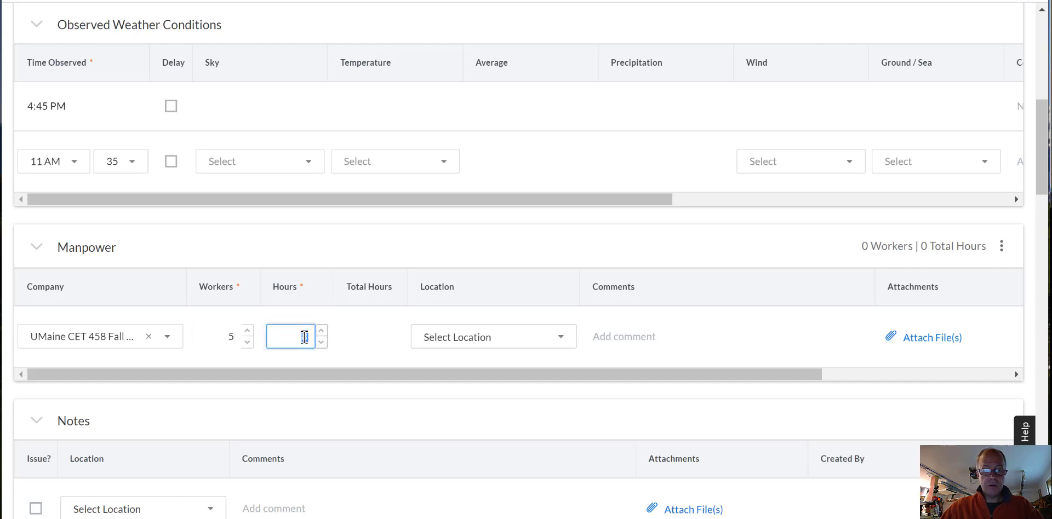
{"action": "type", "text": "9"}
Set location Hirundo Wildlife Refuge, comment 'Installing piers', and create the manpower entry
{"action": "left_click", "coordinate": [473, 344]}
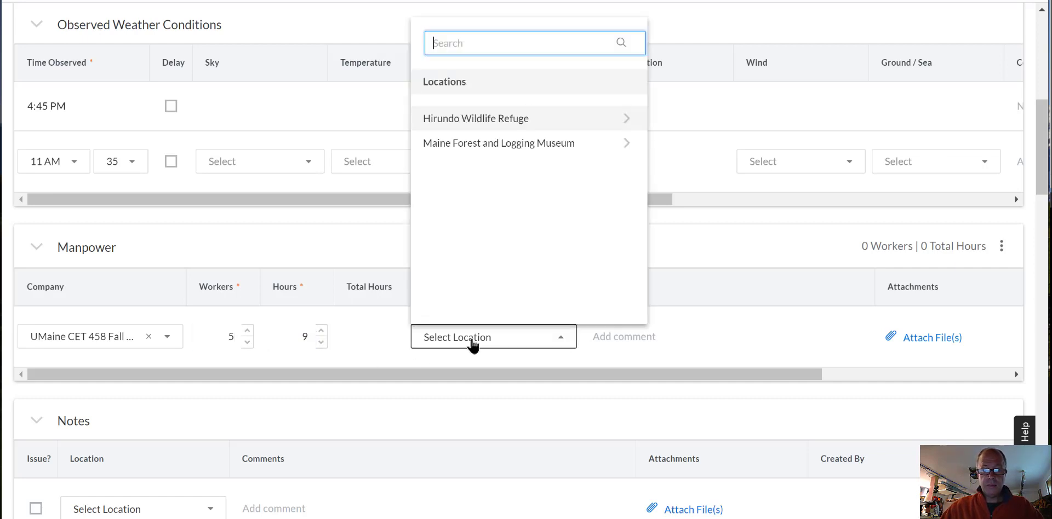
{"action": "left_click", "coordinate": [518, 119]}
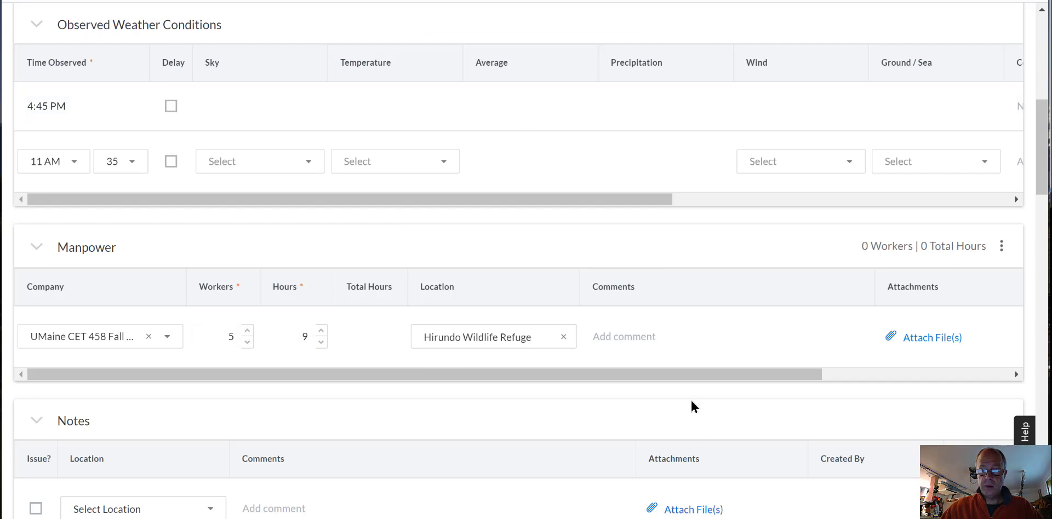
{"action": "left_click", "coordinate": [666, 342]}
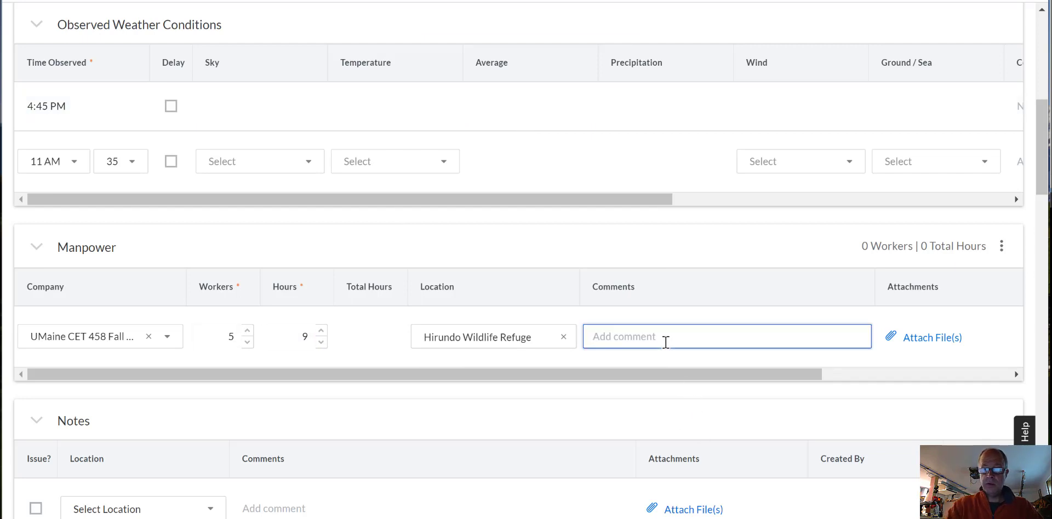
{"action": "type", "text": "Installing piers"}
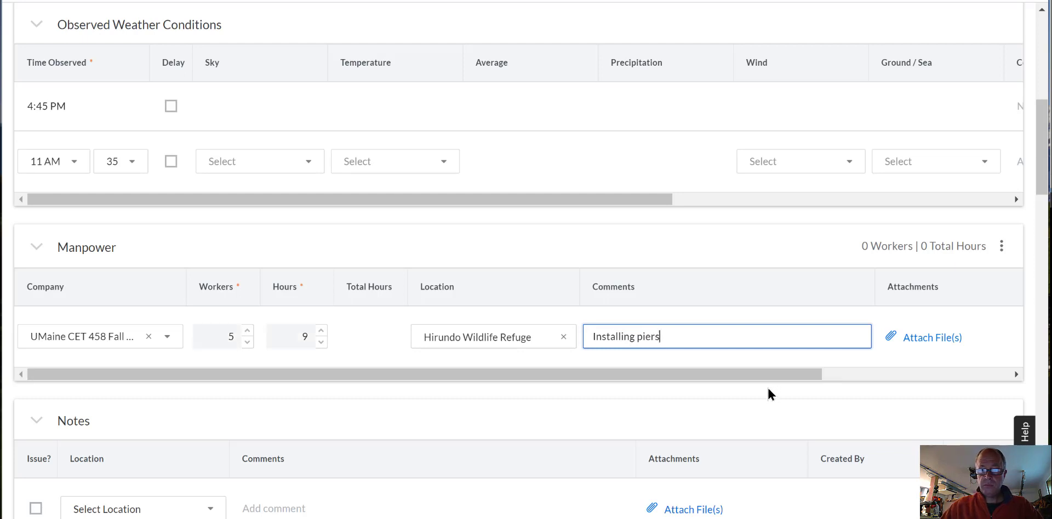
{"action": "left_click_drag", "start_coordinate": [766, 379], "coordinate": [990, 370]}
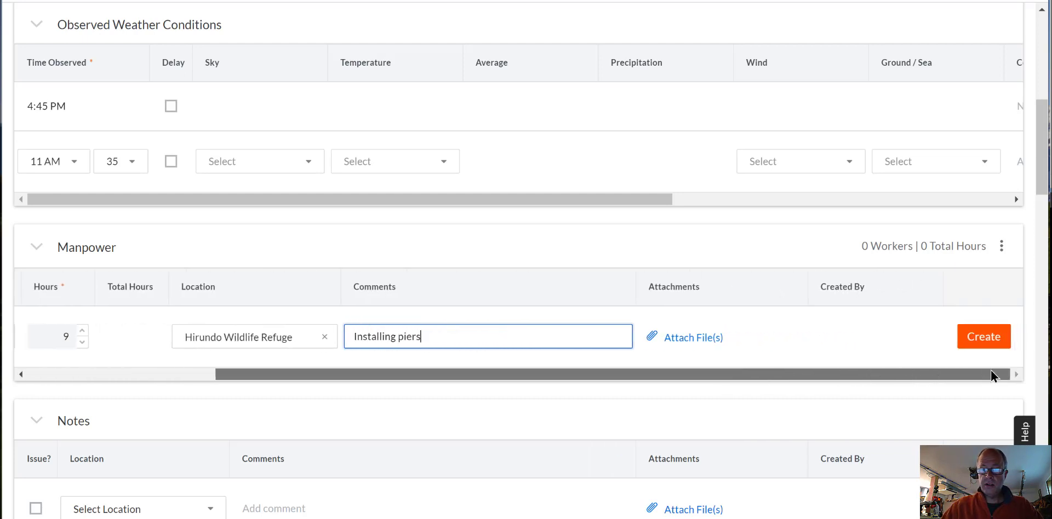
{"action": "left_click", "coordinate": [960, 337]}
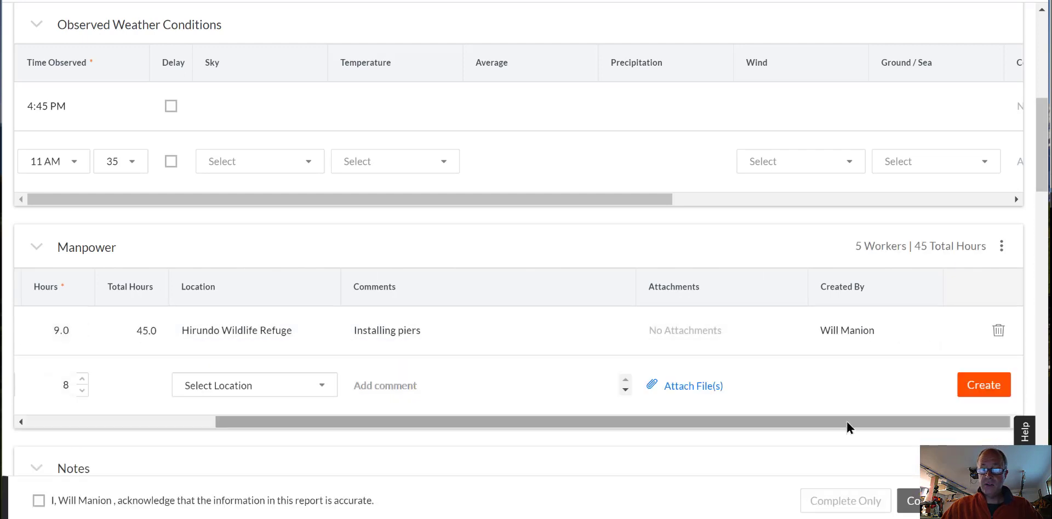
{"action": "left_click_drag", "start_coordinate": [845, 421], "coordinate": [571, 421]}
Set the new note's location to Maine Forest and Logging Museum > Settler's Cabin
{"action": "scroll", "coordinate": [570, 421], "scroll_direction": "down", "scroll_amount": 5}
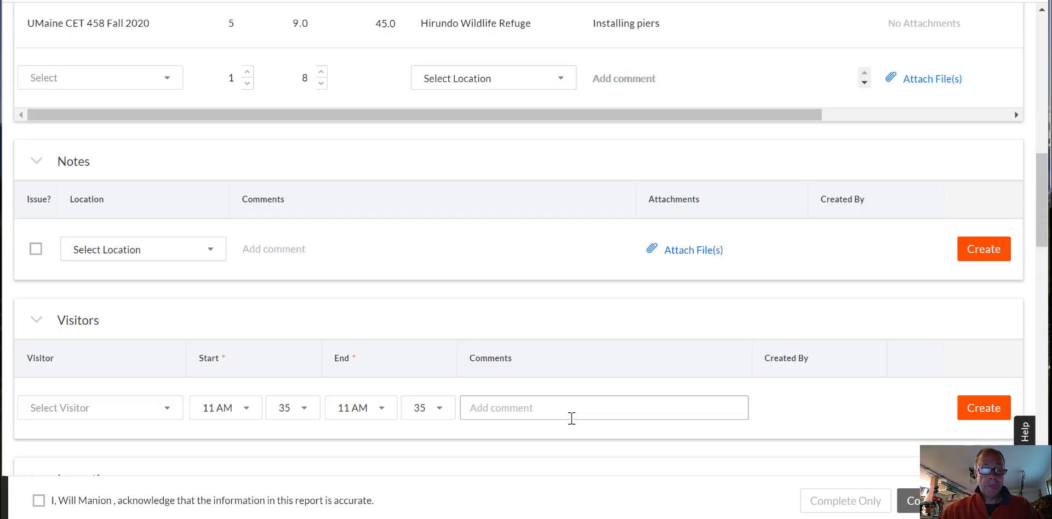
{"action": "left_click", "coordinate": [131, 255]}
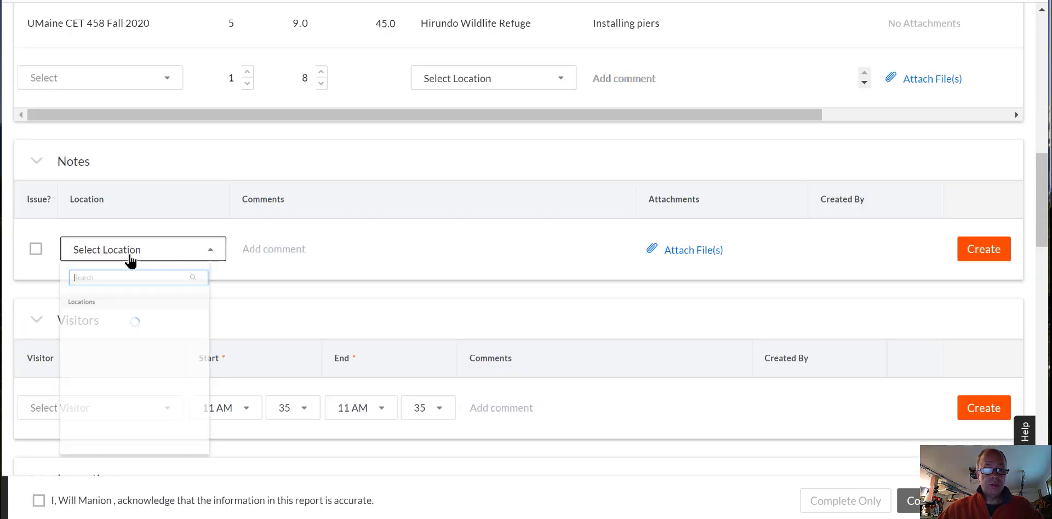
{"action": "left_click", "coordinate": [146, 387]}
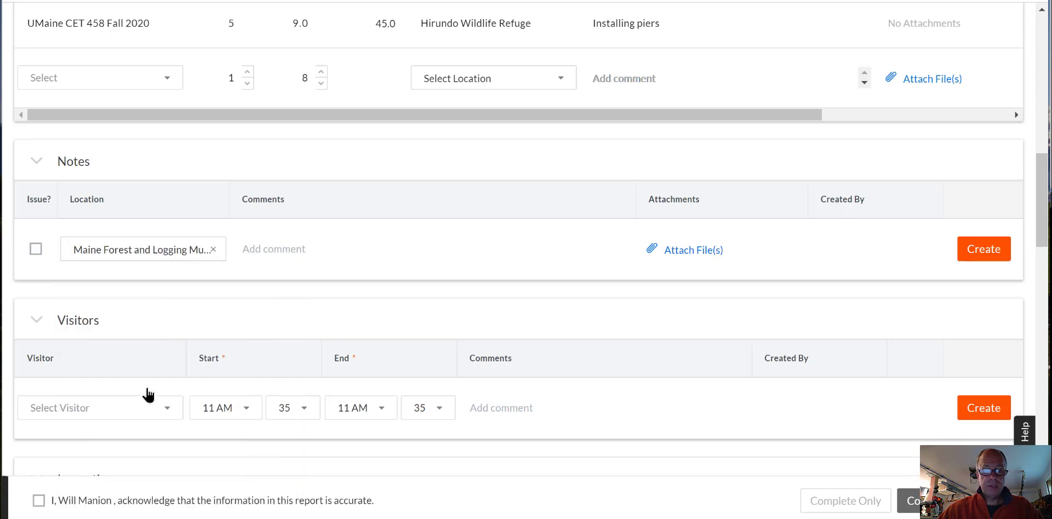
{"action": "left_click", "coordinate": [212, 249]}
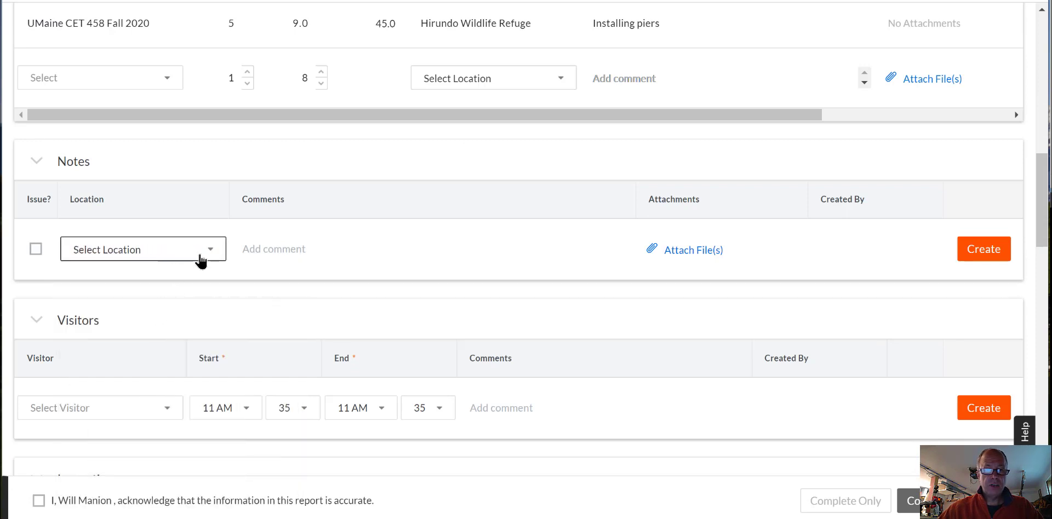
{"action": "left_click", "coordinate": [200, 256]}
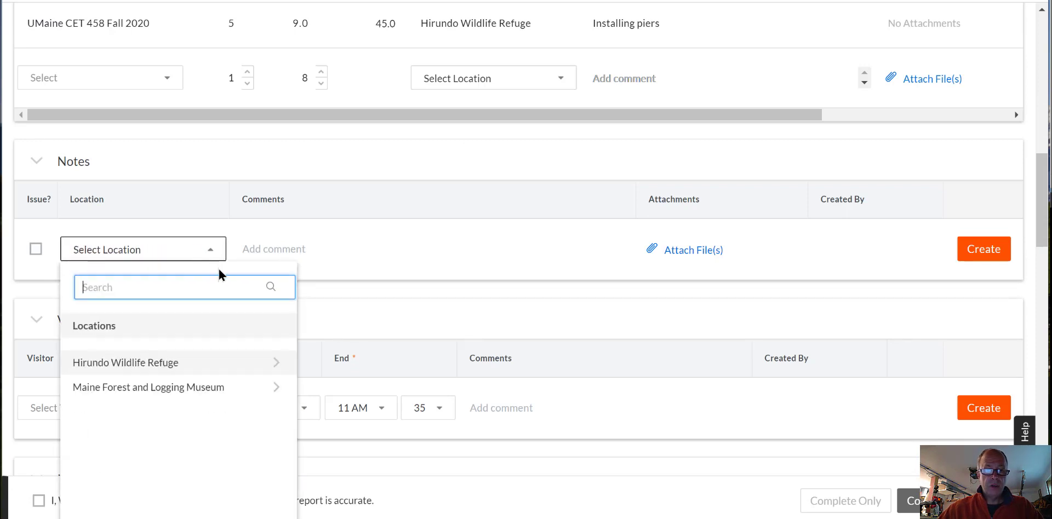
{"action": "left_click", "coordinate": [279, 390]}
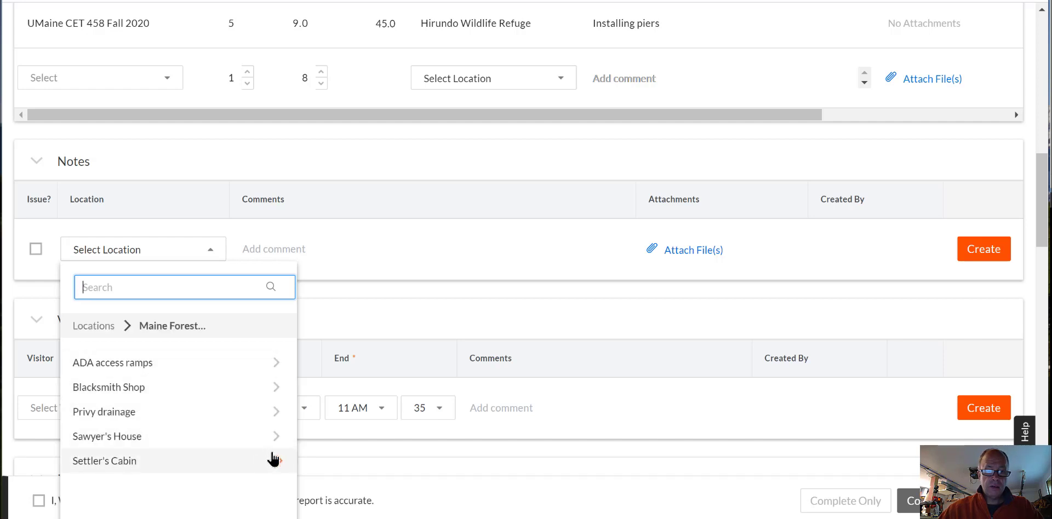
{"action": "left_click", "coordinate": [157, 468]}
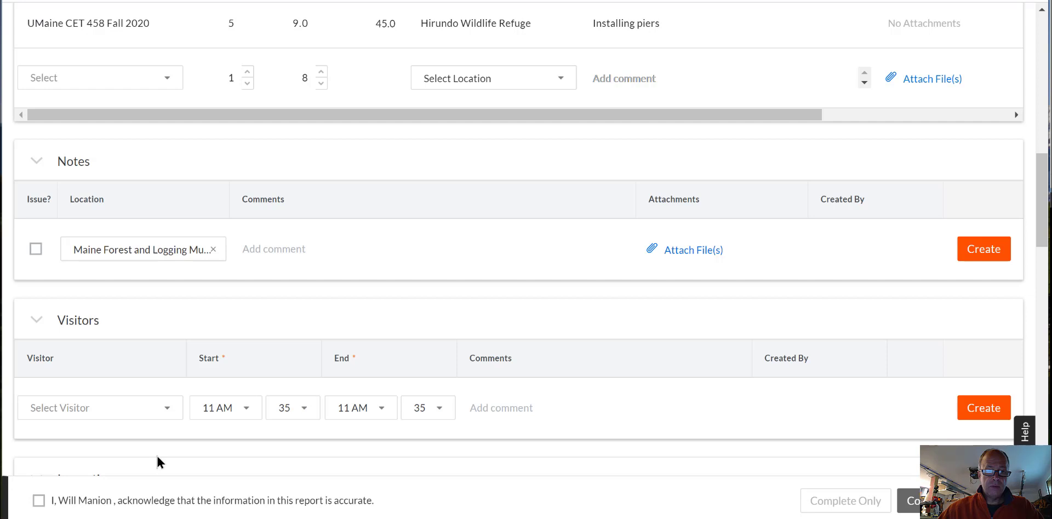
Write the note 'investigative digging and jacking revealed the floor isn't attached' and save it
{"action": "left_click", "coordinate": [324, 246]}
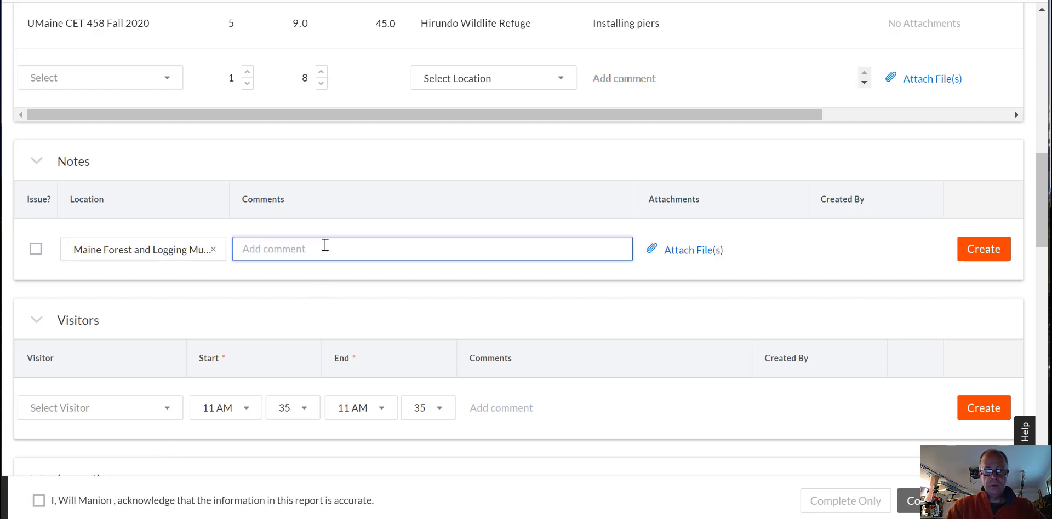
{"action": "type", "text": "investi"}
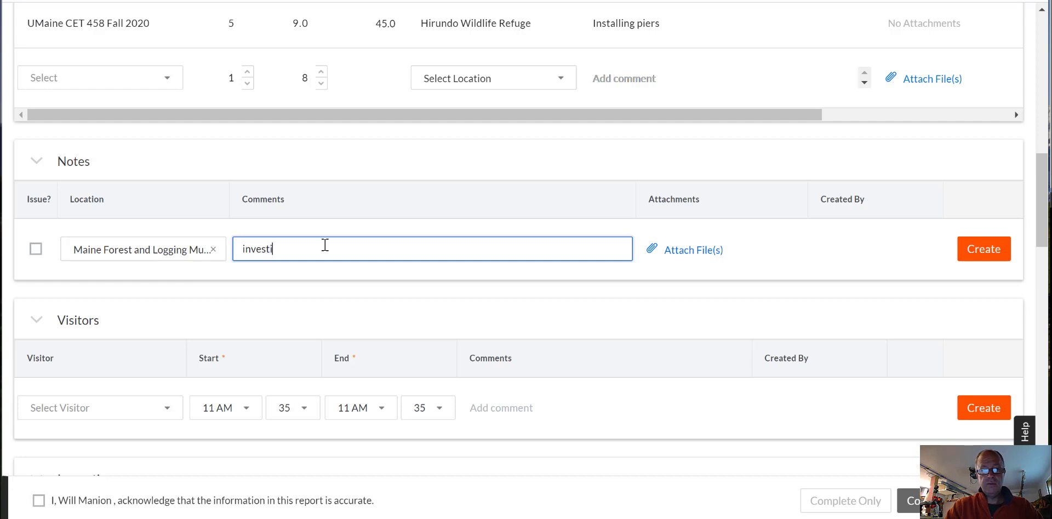
{"action": "type", "text": "gative digging a"}
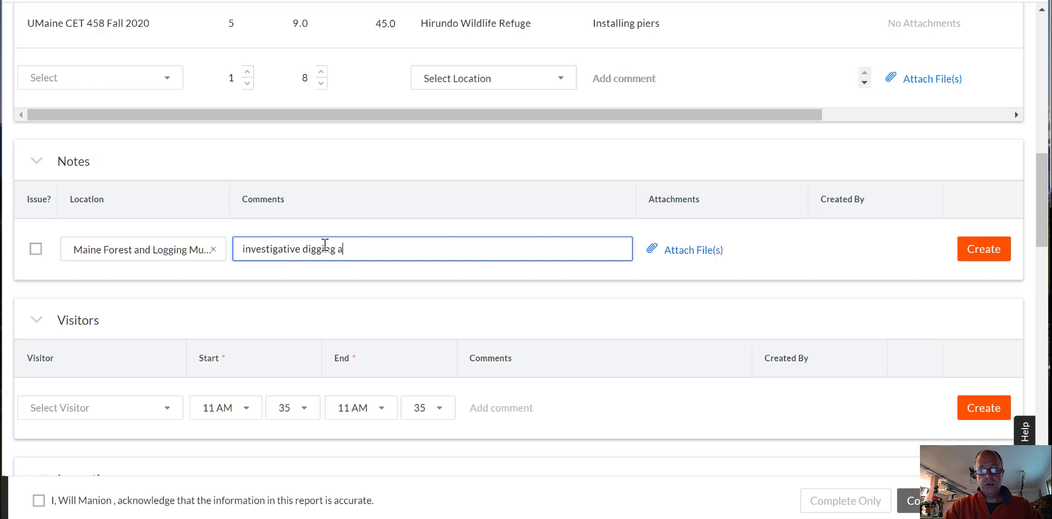
{"action": "type", "text": "nd jacking revealed the floor isn"}
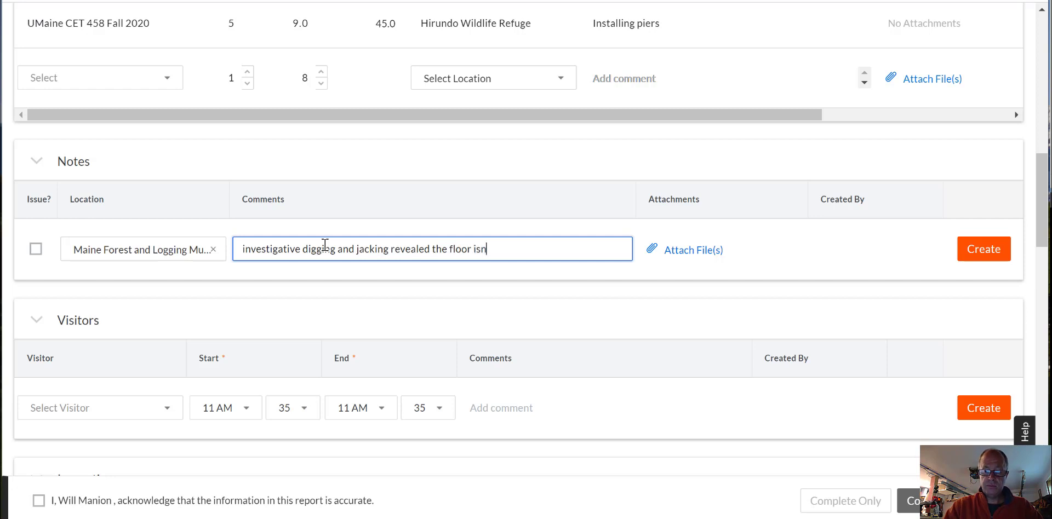
{"action": "type", "text": "'t attached"}
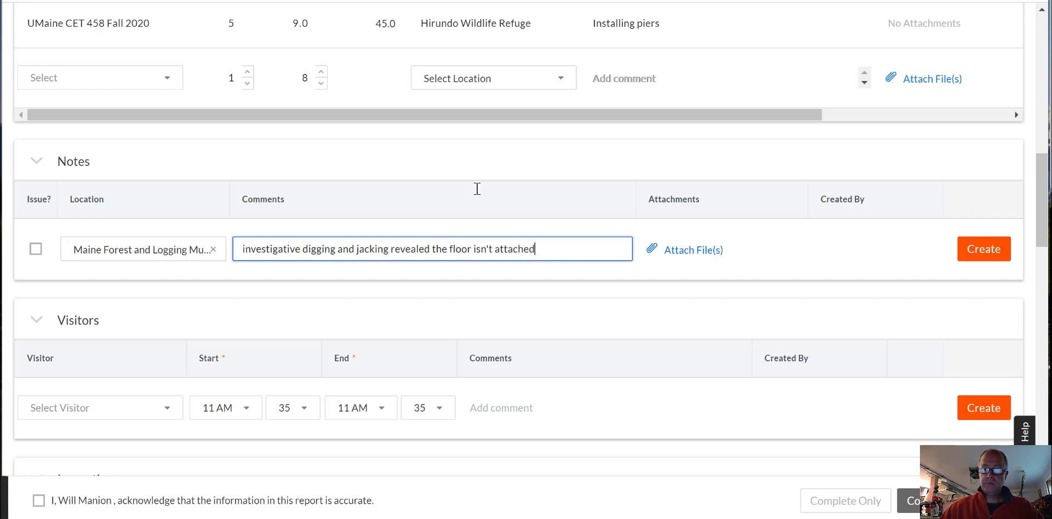
{"action": "left_click", "coordinate": [981, 253]}
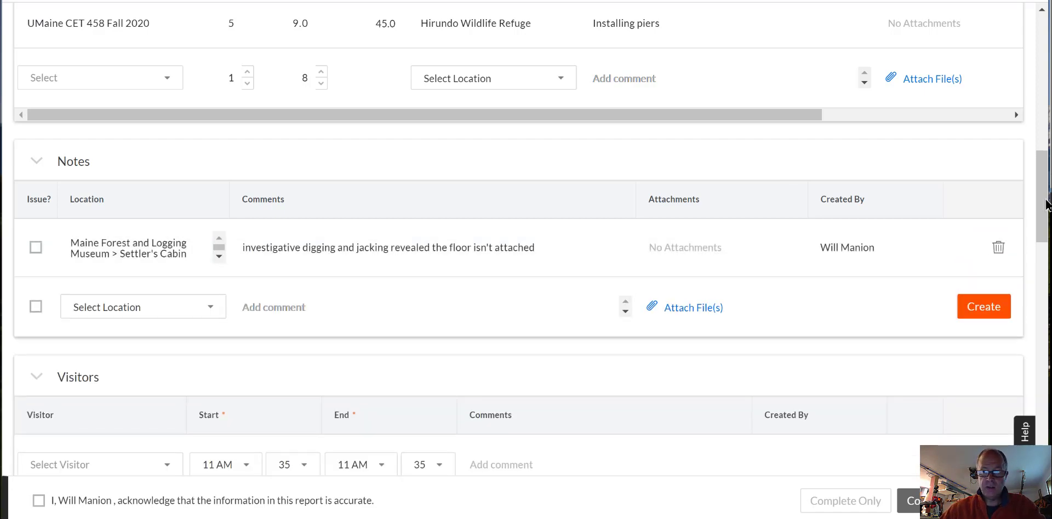
{"action": "left_click_drag", "start_coordinate": [1043, 203], "coordinate": [1046, 247]}
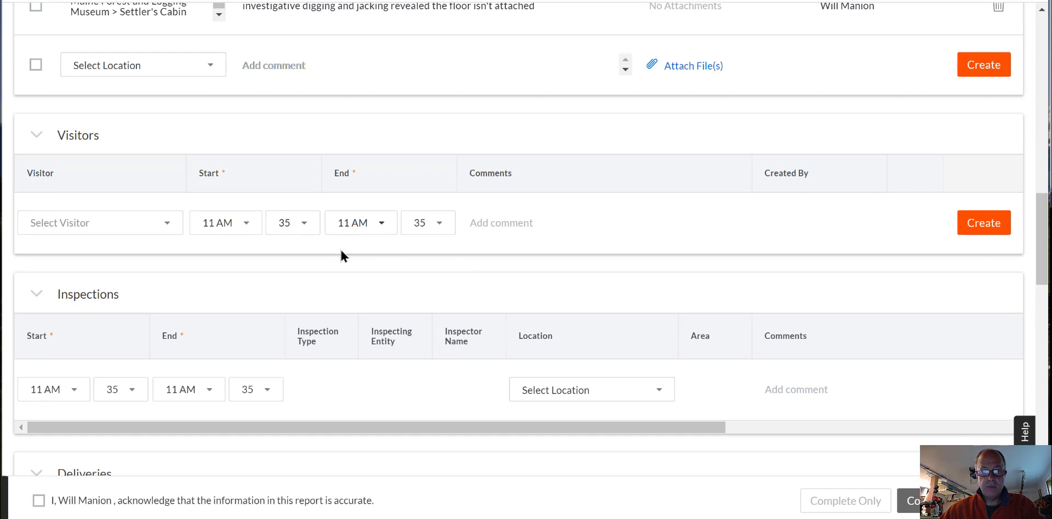
Scroll past Visitors, Inspections, Deliveries, Safety Violations and Accidents down to Quantities
{"action": "scroll", "coordinate": [377, 330], "scroll_direction": "down", "scroll_amount": 2}
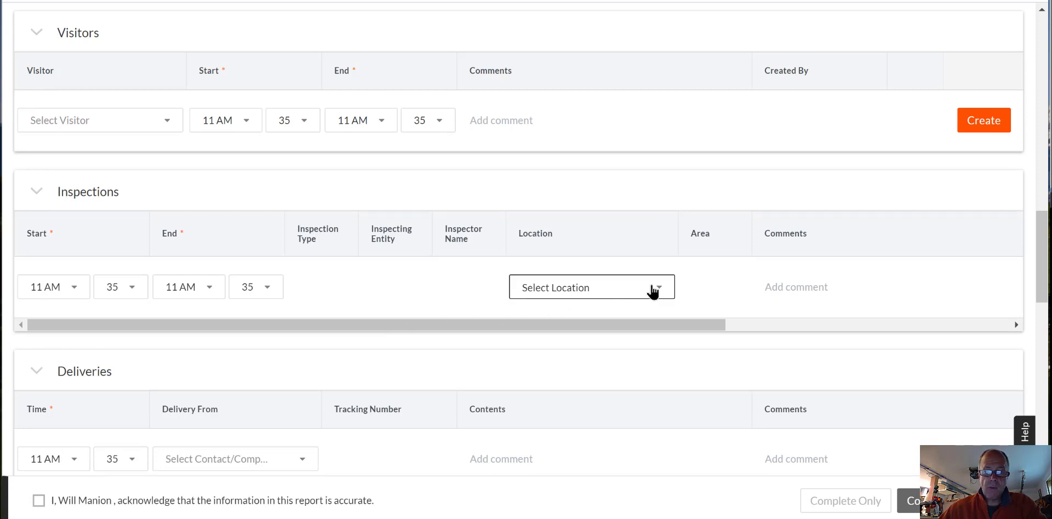
{"action": "scroll", "coordinate": [534, 364], "scroll_direction": "down", "scroll_amount": 4}
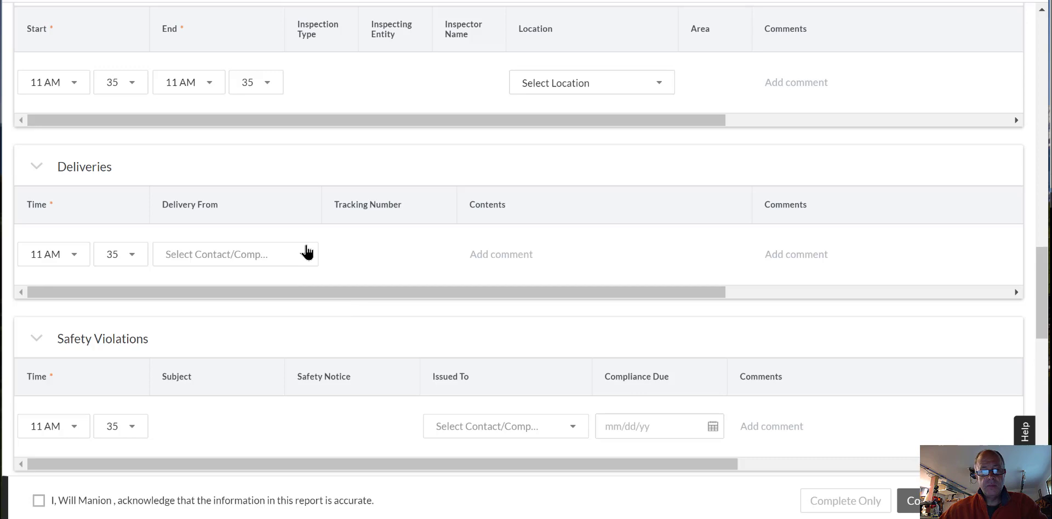
{"action": "scroll", "coordinate": [331, 346], "scroll_direction": "down", "scroll_amount": 6}
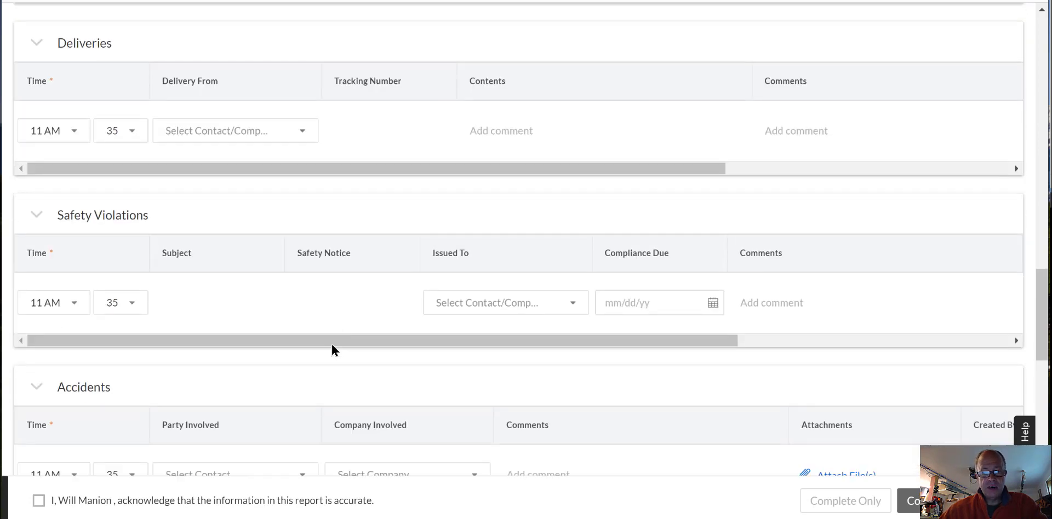
{"action": "scroll", "coordinate": [332, 346], "scroll_direction": "down", "scroll_amount": 4}
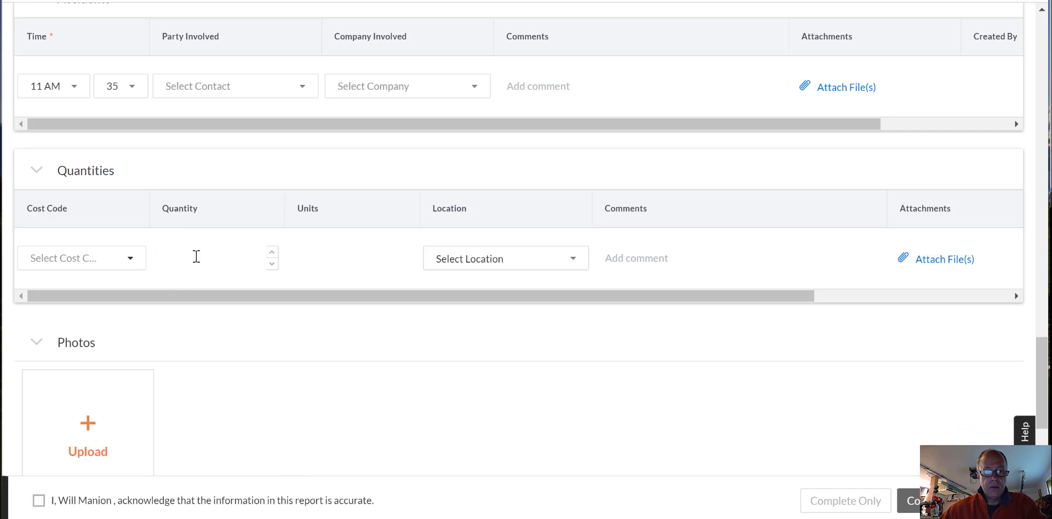
Create a quantity entry of 8 EA, 'Precast concrete piers', at Hirundo Wildlife Refuge
{"action": "left_click", "coordinate": [229, 256]}
{"action": "left_click", "coordinate": [229, 256]}
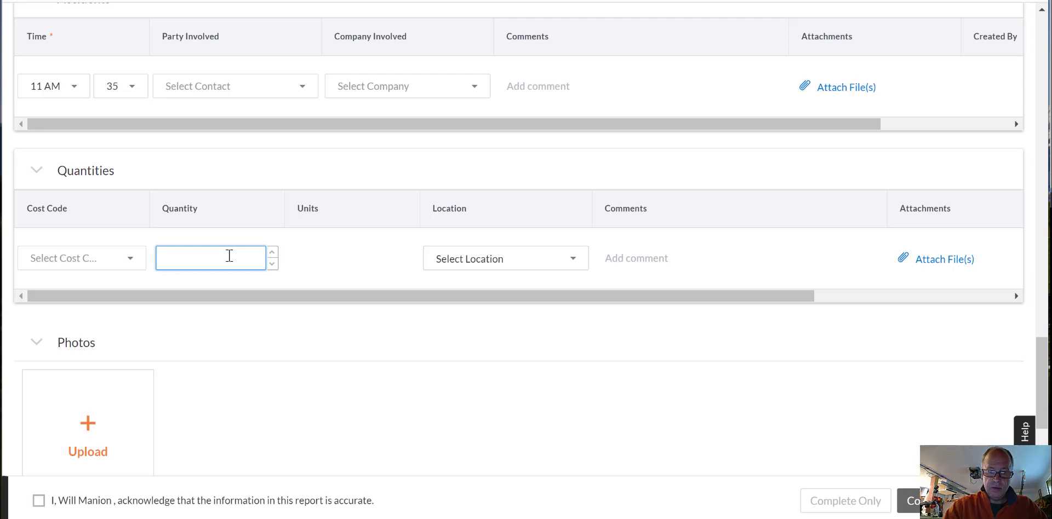
{"action": "type", "text": "8"}
{"action": "key", "text": "Tab"}
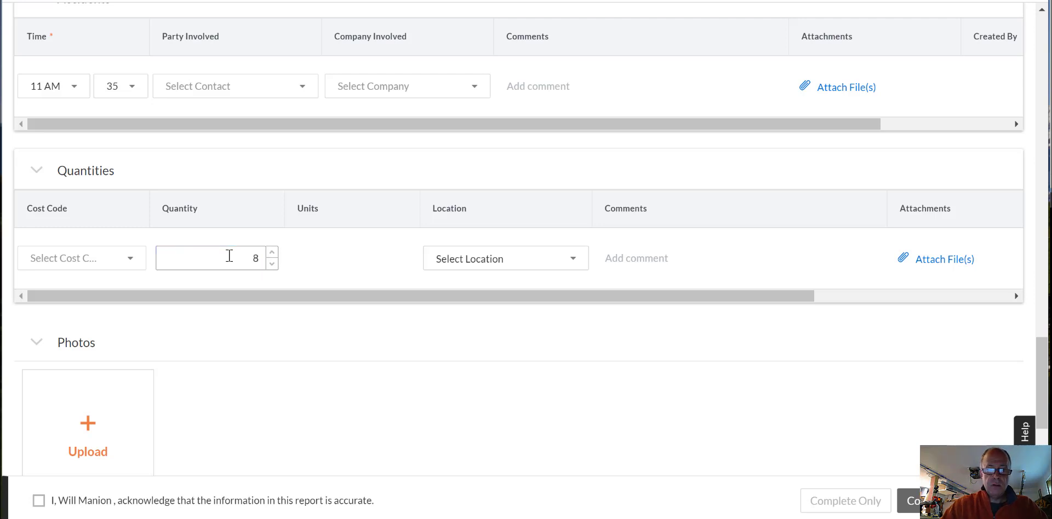
{"action": "left_click", "coordinate": [357, 262]}
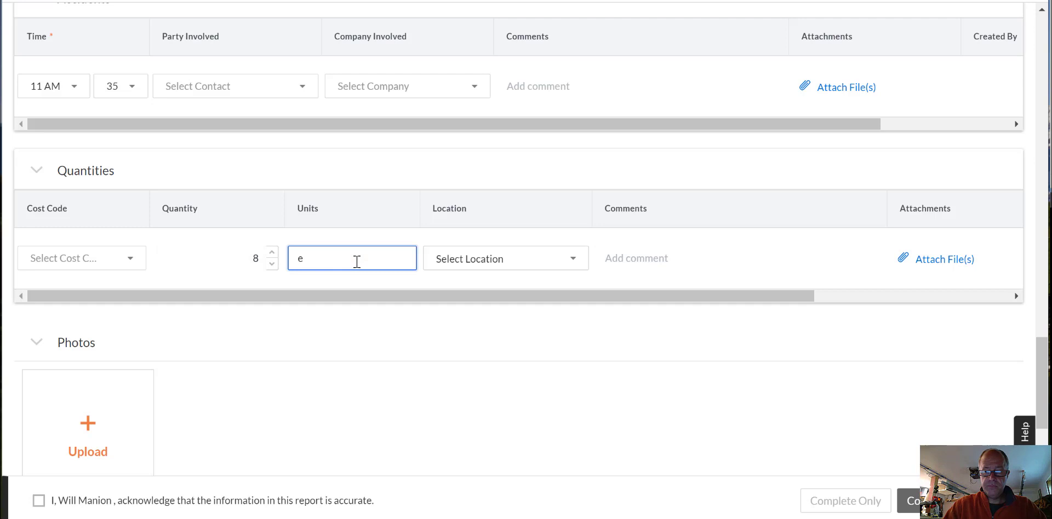
{"action": "type", "text": "EA"}
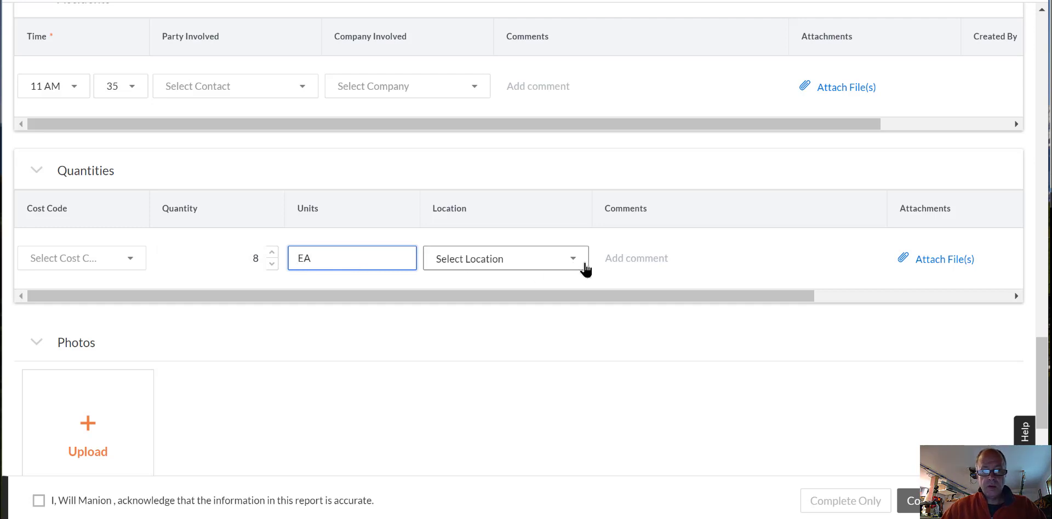
{"action": "left_click", "coordinate": [631, 255]}
{"action": "type", "text": "Pre"}
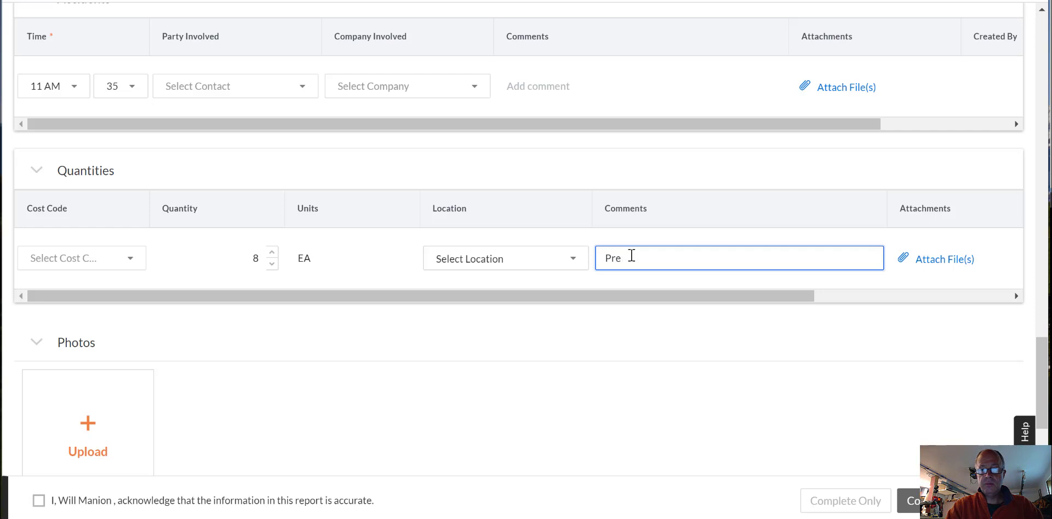
{"action": "type", "text": "cast con"}
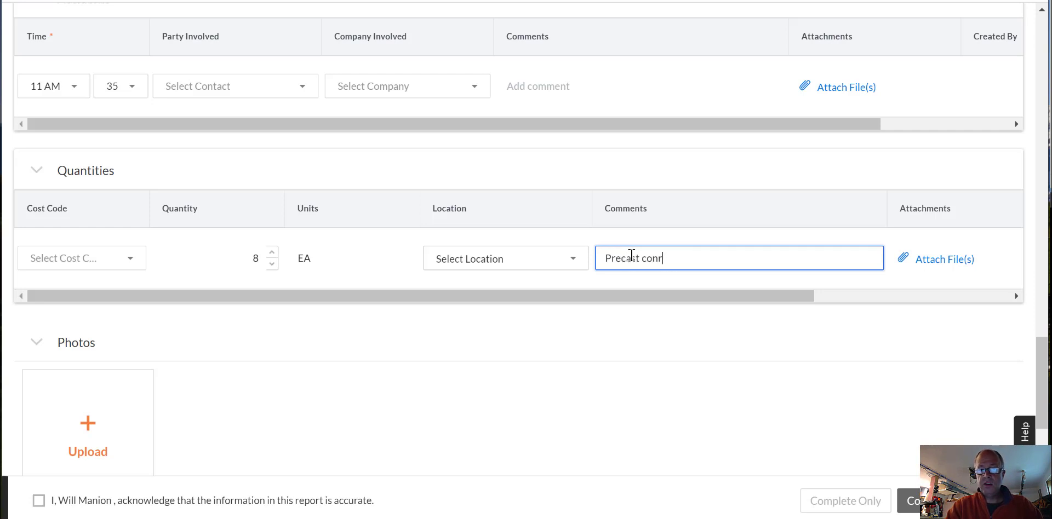
{"action": "type", "text": "crete piers"}
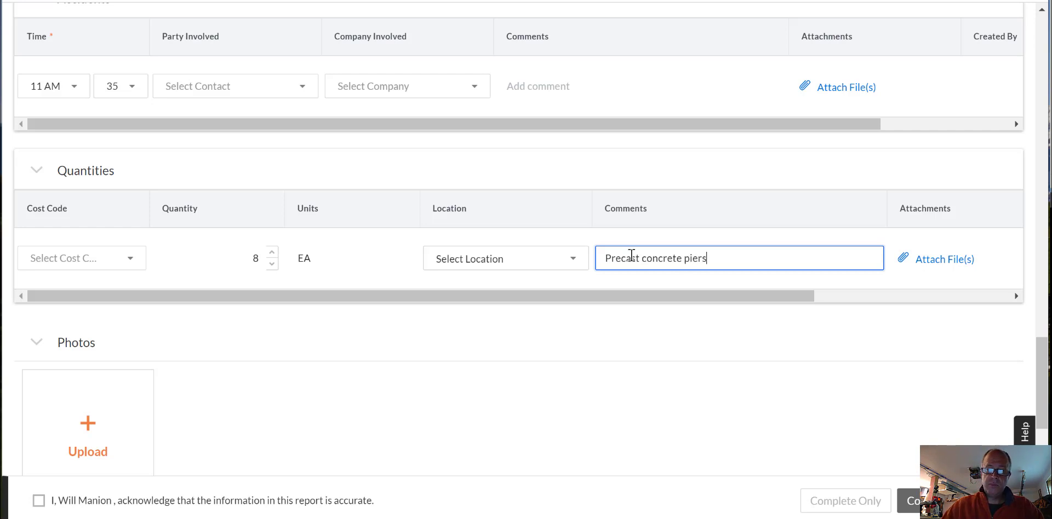
{"action": "left_click", "coordinate": [573, 264]}
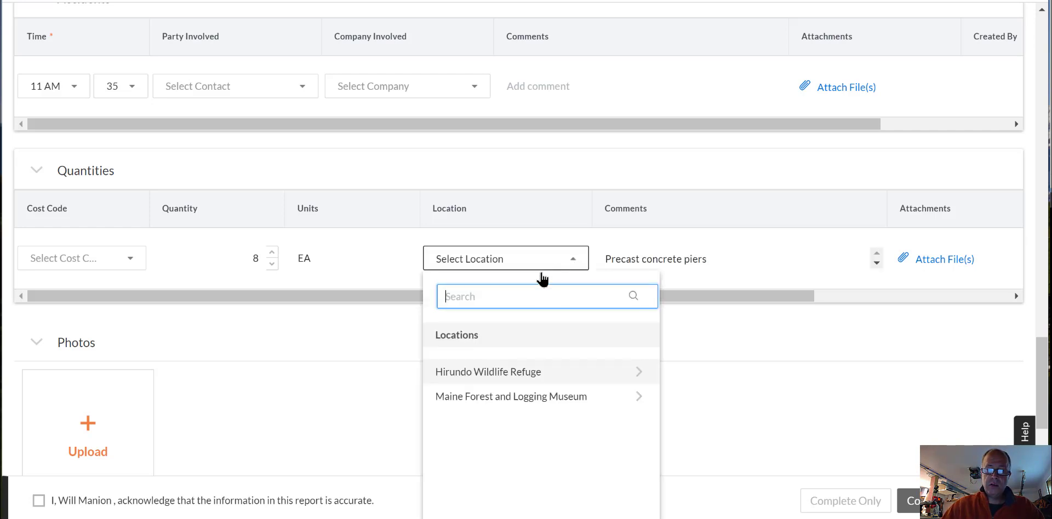
{"action": "left_click", "coordinate": [509, 371]}
{"action": "left_click_drag", "start_coordinate": [723, 298], "coordinate": [1003, 318]}
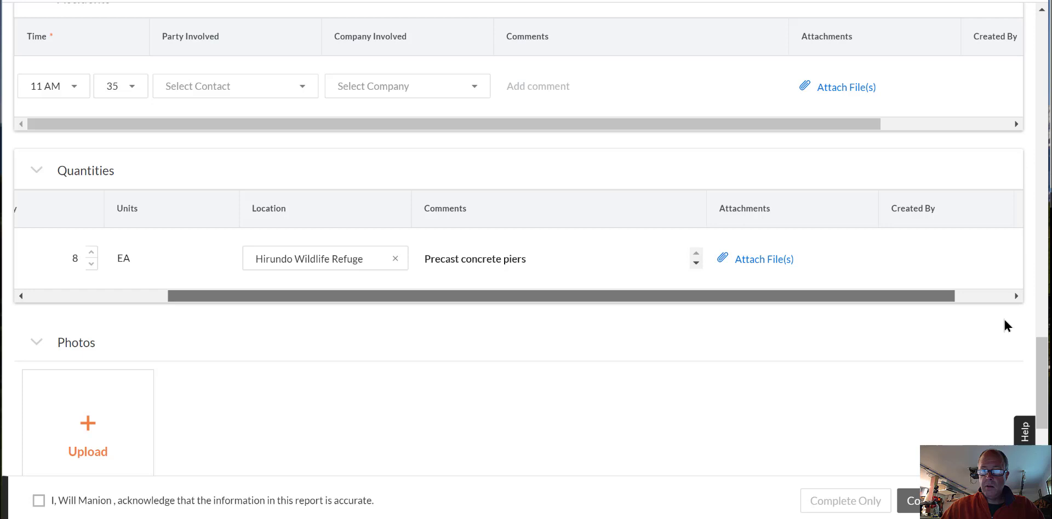
{"action": "left_click", "coordinate": [996, 270]}
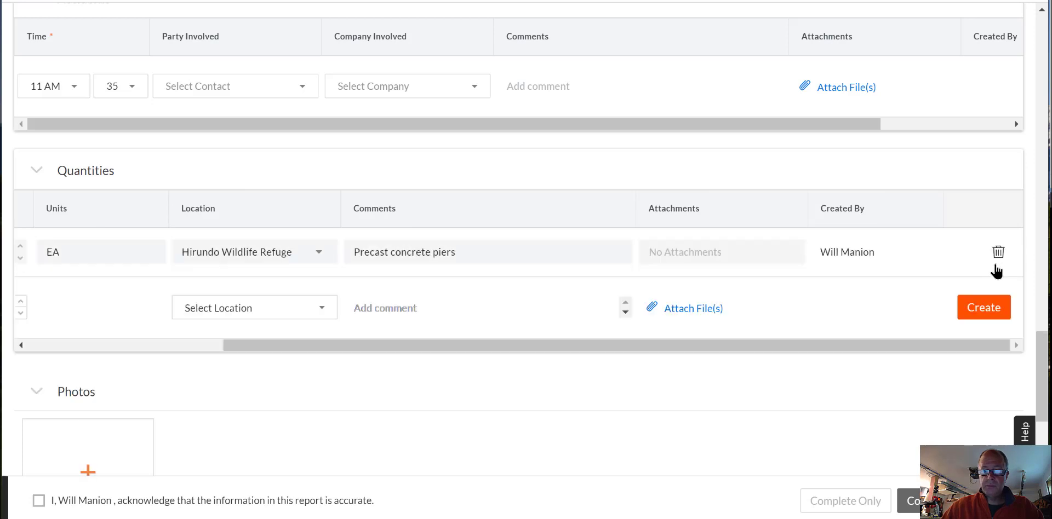
Create a Scheduled Work row with resource UMaine CET 458 Fall 2020 and comment 'Installing piers'
{"action": "scroll", "coordinate": [996, 270], "scroll_direction": "down", "scroll_amount": 1}
{"action": "scroll", "coordinate": [417, 323], "scroll_direction": "down", "scroll_amount": 6}
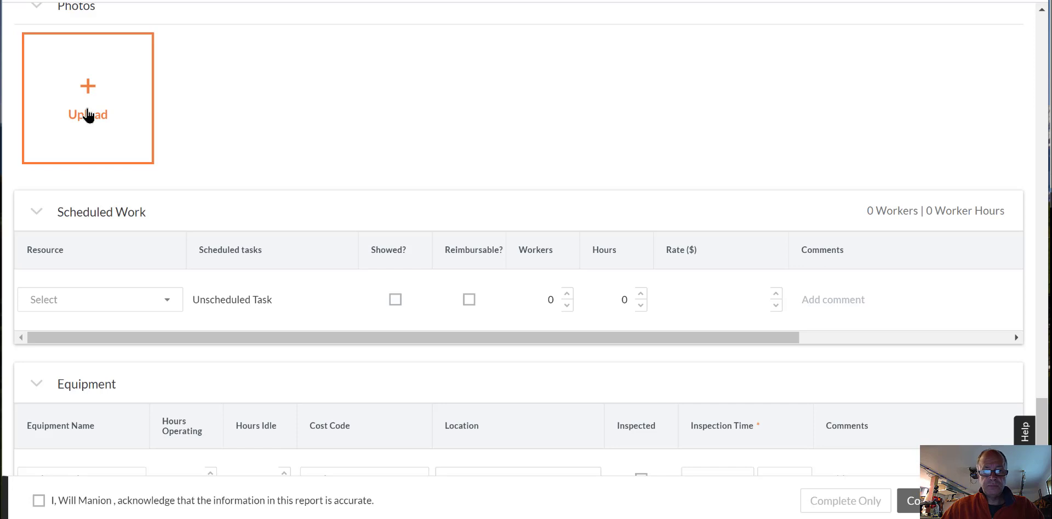
{"action": "left_click", "coordinate": [167, 305]}
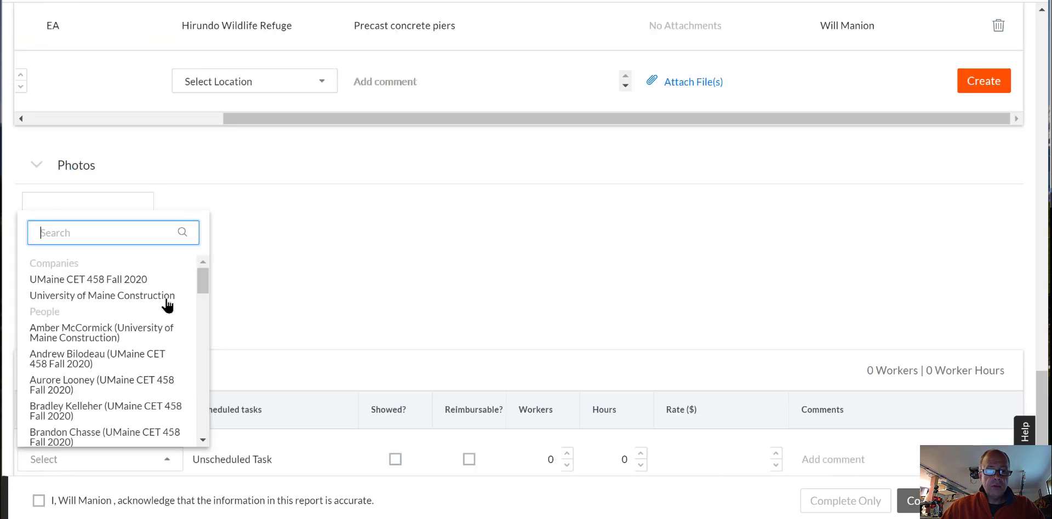
{"action": "left_click", "coordinate": [150, 279]}
{"action": "scroll", "coordinate": [344, 380], "scroll_direction": "down", "scroll_amount": 3}
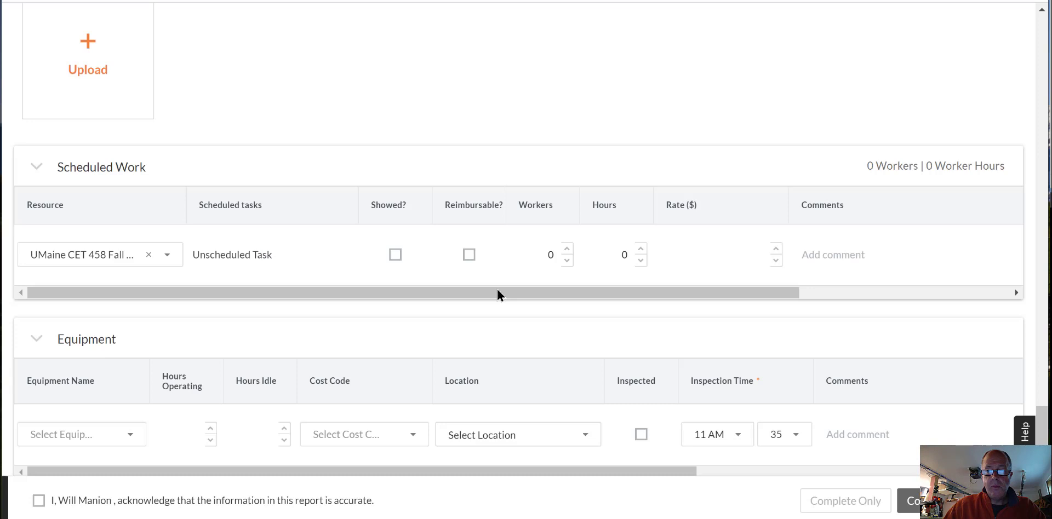
{"action": "left_click_drag", "start_coordinate": [540, 296], "coordinate": [724, 290]}
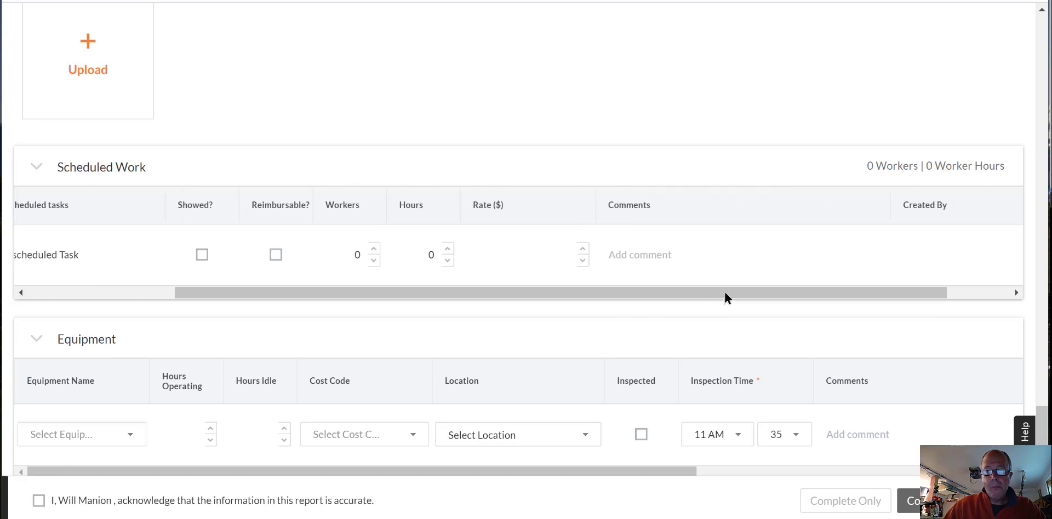
{"action": "left_click", "coordinate": [717, 251]}
{"action": "type", "text": "Insta"}
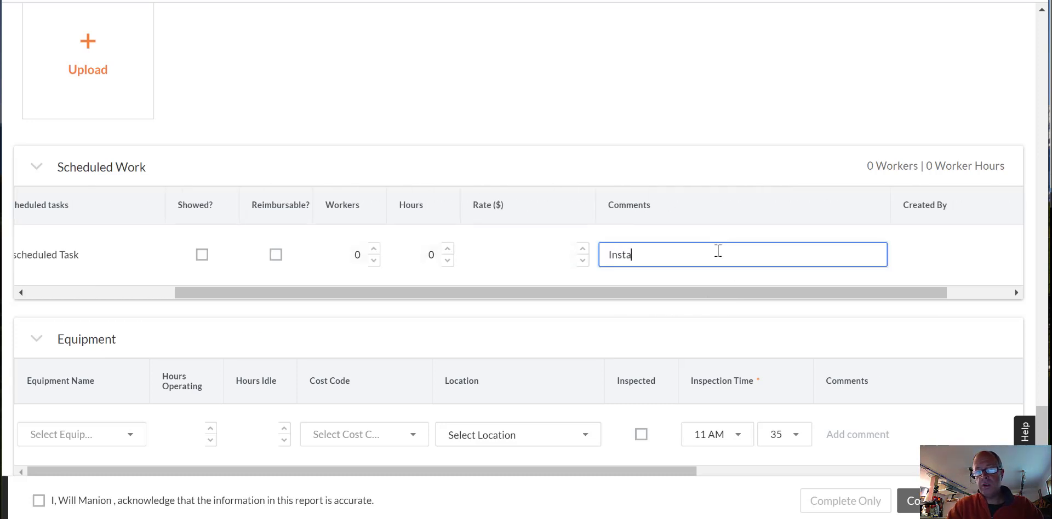
{"action": "type", "text": "lling piers"}
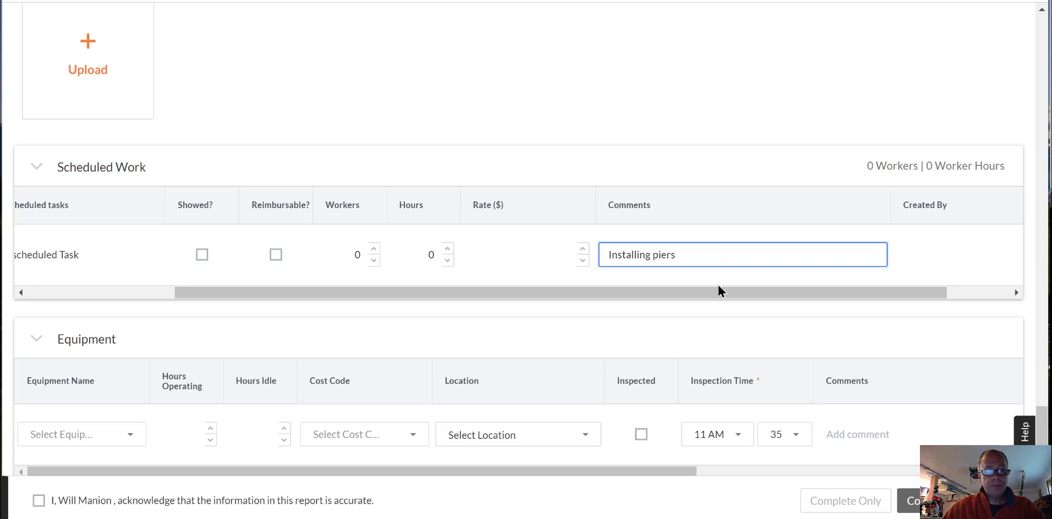
{"action": "left_click_drag", "start_coordinate": [731, 290], "coordinate": [329, 279]}
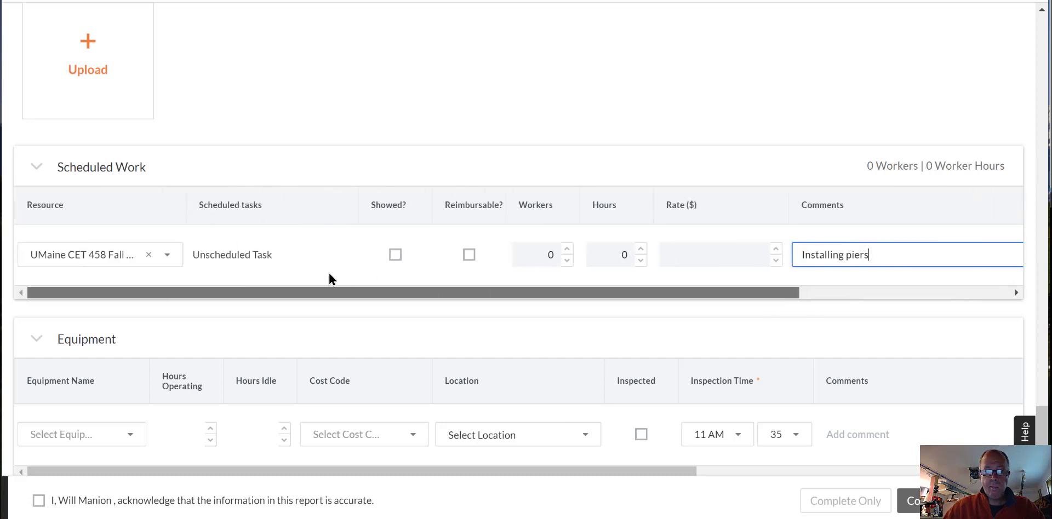
{"action": "scroll", "coordinate": [330, 271], "scroll_direction": "right", "scroll_amount": 10}
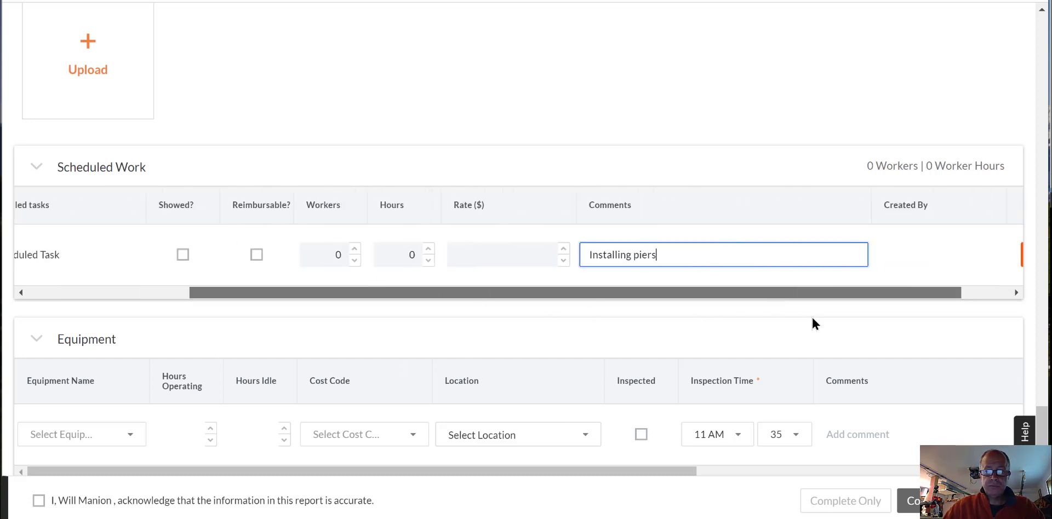
{"action": "left_click", "coordinate": [997, 257]}
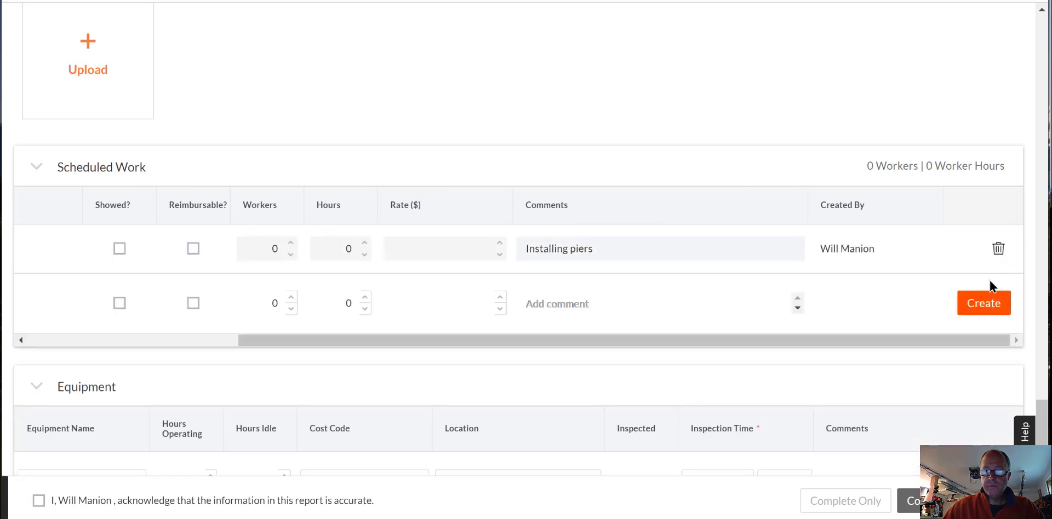
{"action": "scroll", "coordinate": [904, 340], "scroll_direction": "down", "scroll_amount": 2}
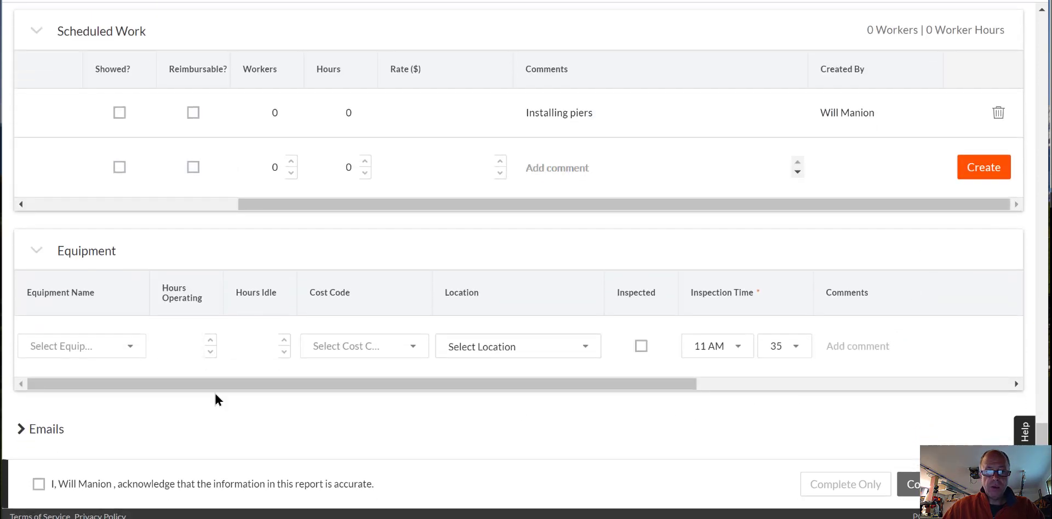
Add 'Doosan DX50 excavator' as a new equipment item
{"action": "left_click", "coordinate": [132, 350]}
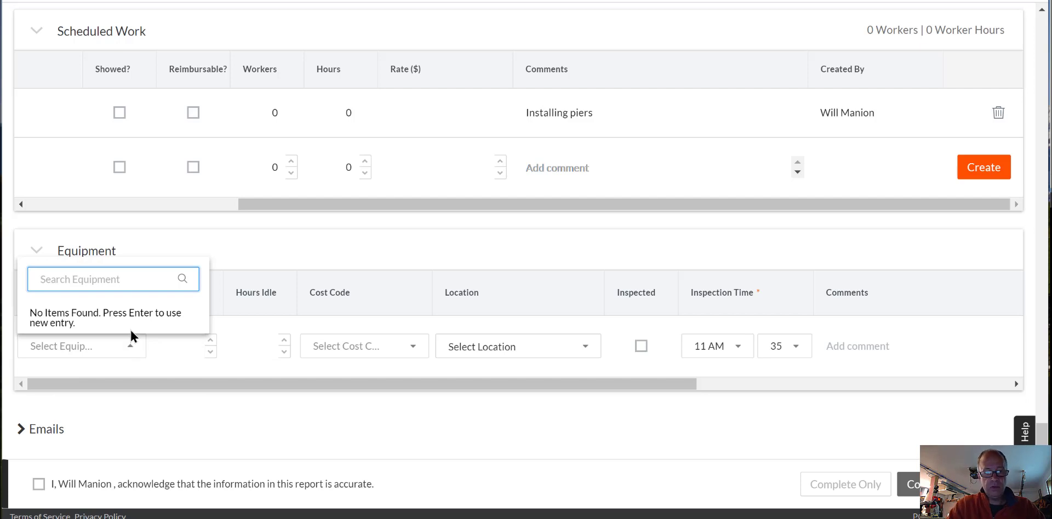
{"action": "type", "text": "Do"}
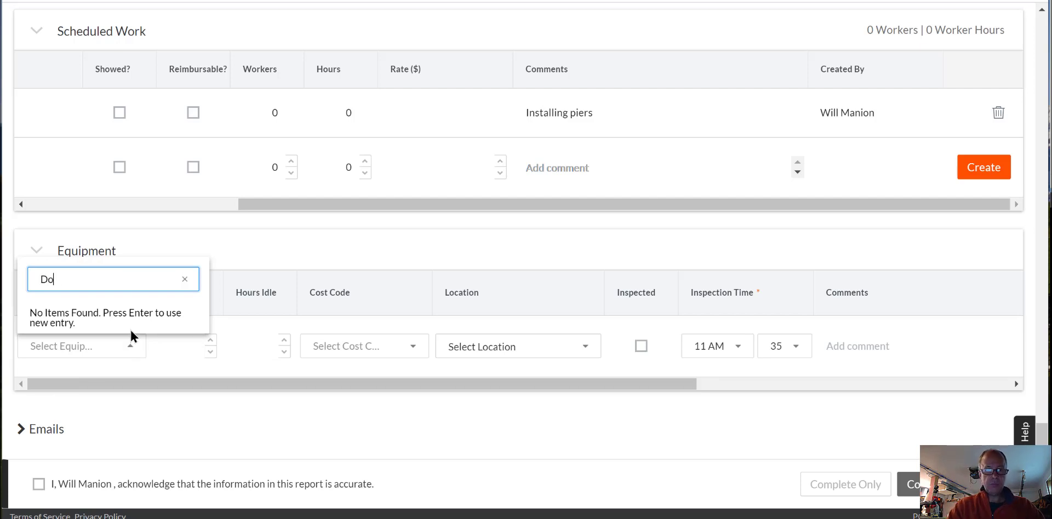
{"action": "type", "text": "osan DX50 e"}
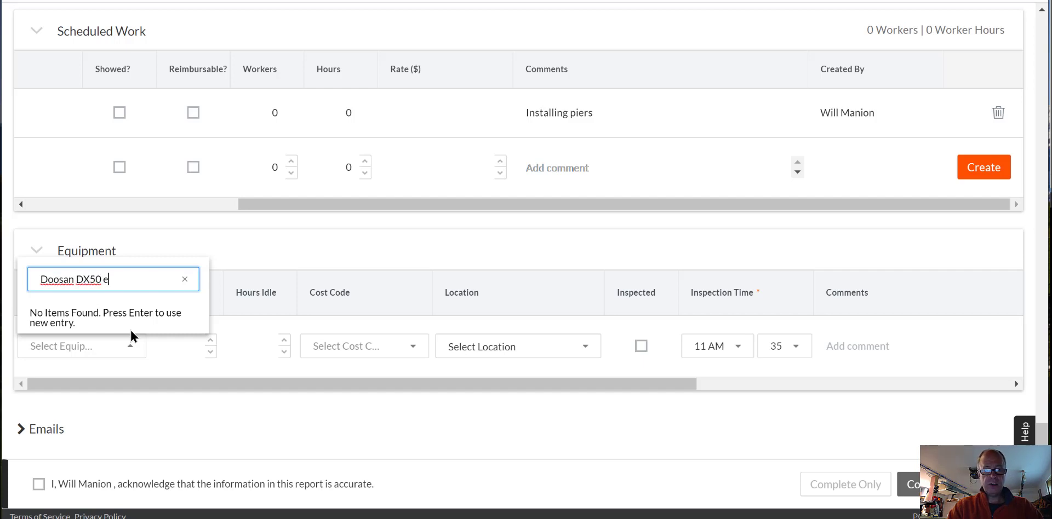
{"action": "type", "text": "xcavatr"}
{"action": "key", "text": "BackSpace"}
{"action": "type", "text": "or"}
{"action": "key", "text": "Return"}
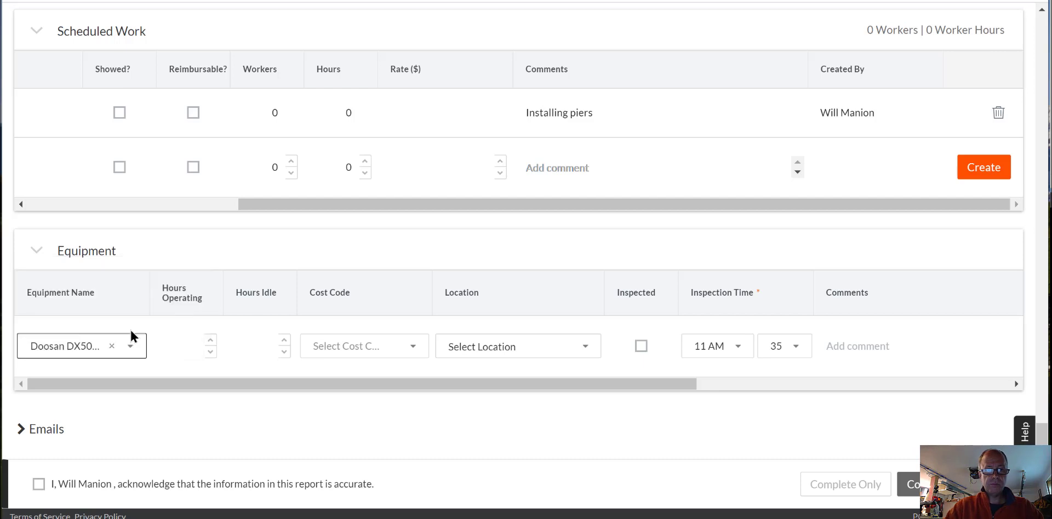
Give the excavator 6 hours operating and 3 idle hours
{"action": "left_click", "coordinate": [199, 344]}
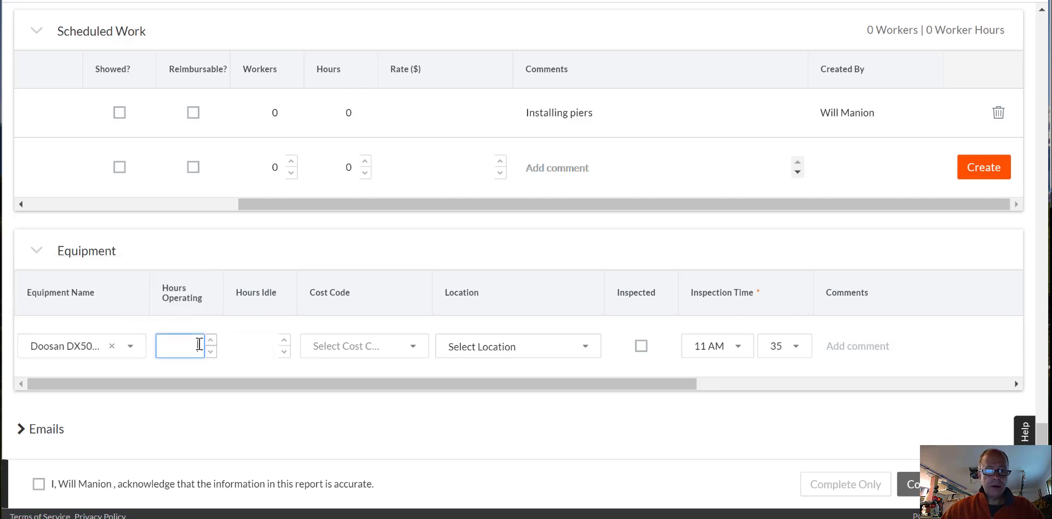
{"action": "left_click", "coordinate": [209, 341]}
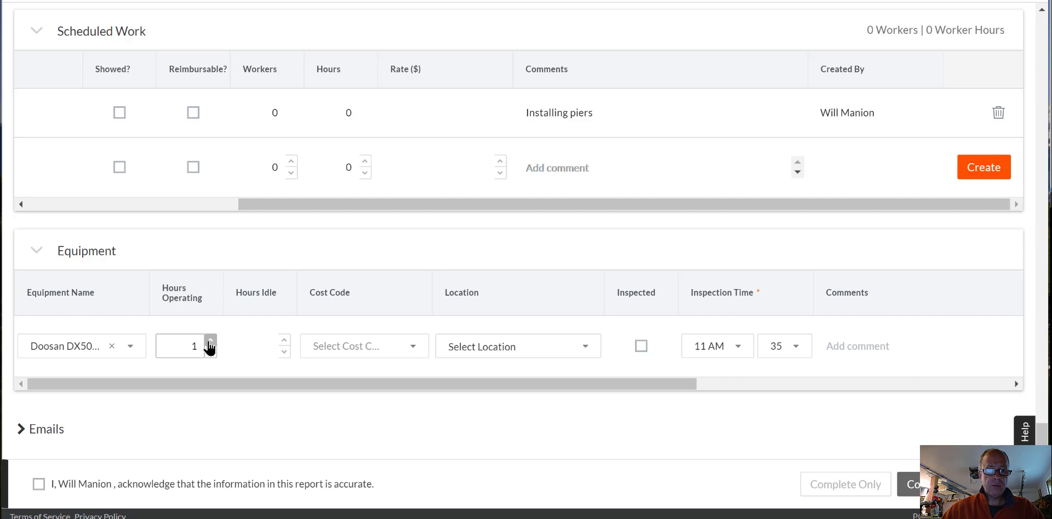
{"action": "left_click", "coordinate": [198, 343]}
{"action": "left_click_drag", "start_coordinate": [199, 345], "coordinate": [188, 346]}
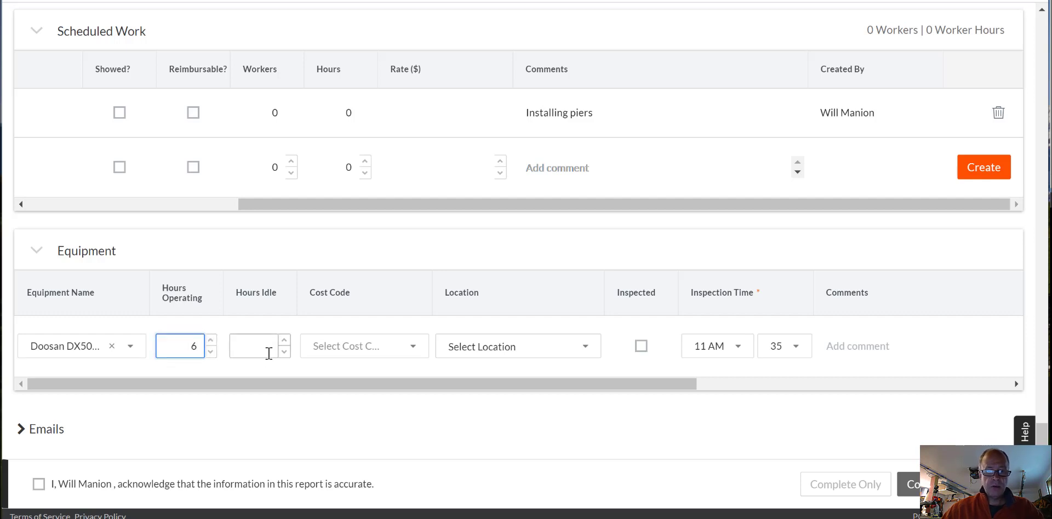
{"action": "left_click", "coordinate": [271, 348]}
{"action": "type", "text": "3"}
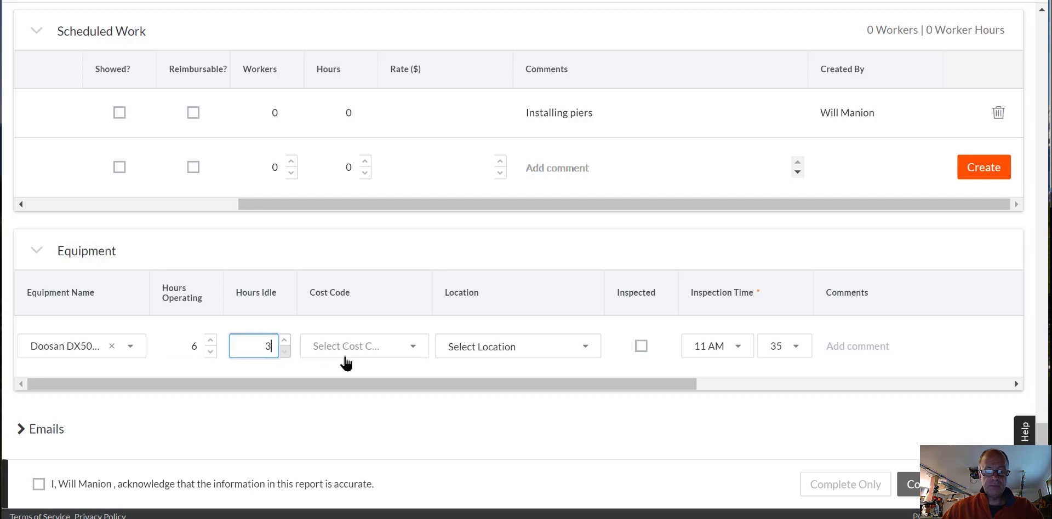
Set location Hirundo Wildlife Refuge and mark it inspected with inspection hour 8 AM
{"action": "left_click", "coordinate": [485, 351]}
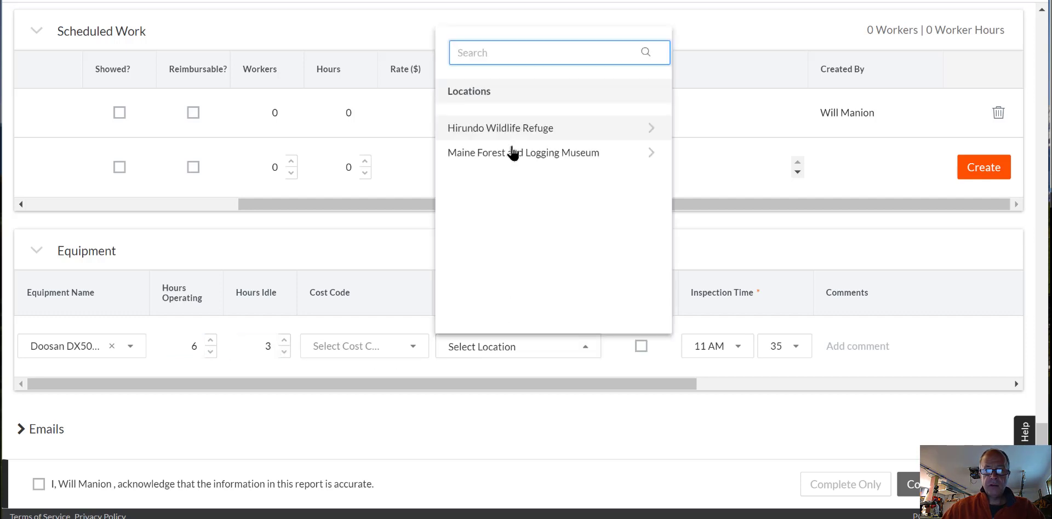
{"action": "left_click", "coordinate": [510, 131]}
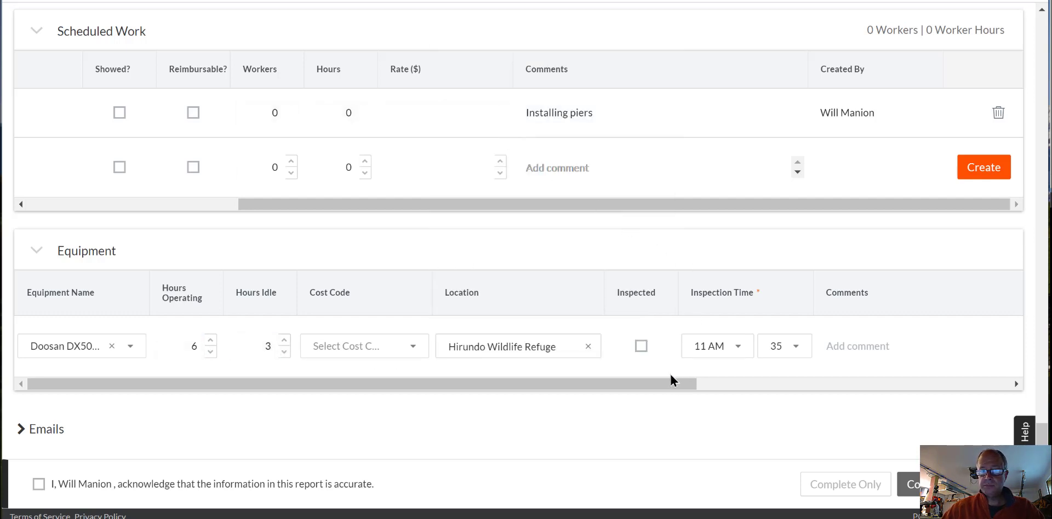
{"action": "left_click_drag", "start_coordinate": [671, 378], "coordinate": [687, 383]}
{"action": "left_click", "coordinate": [614, 346]}
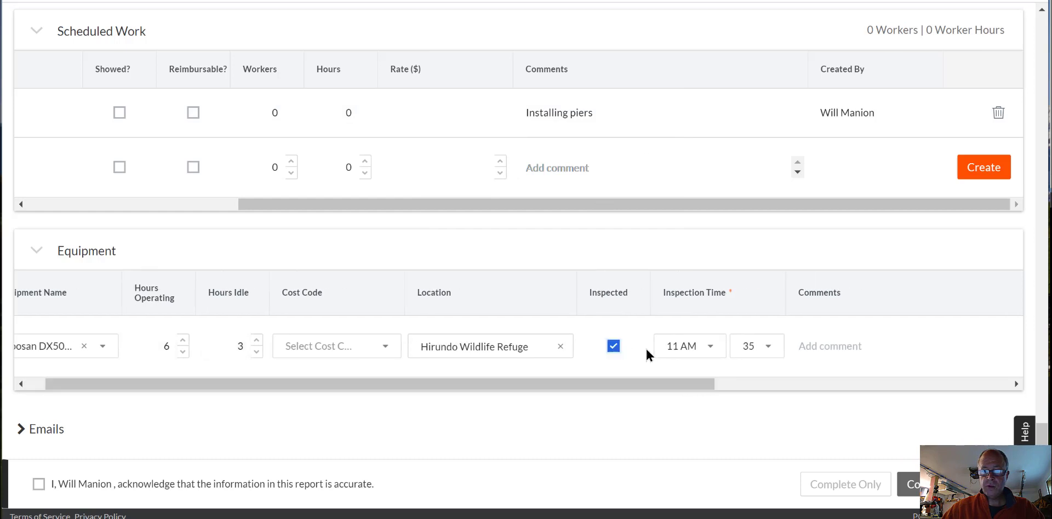
{"action": "left_click", "coordinate": [710, 351]}
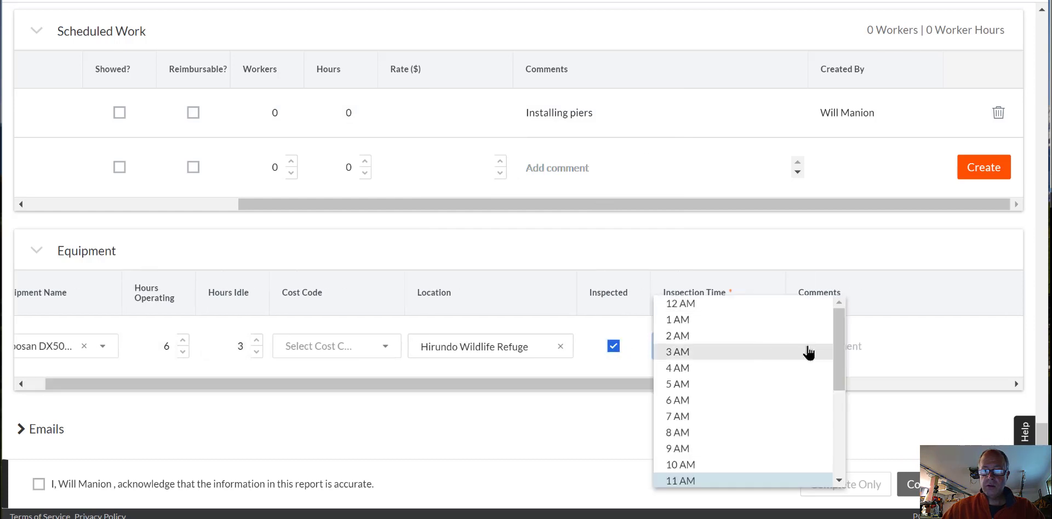
{"action": "left_click_drag", "start_coordinate": [840, 334], "coordinate": [836, 367]}
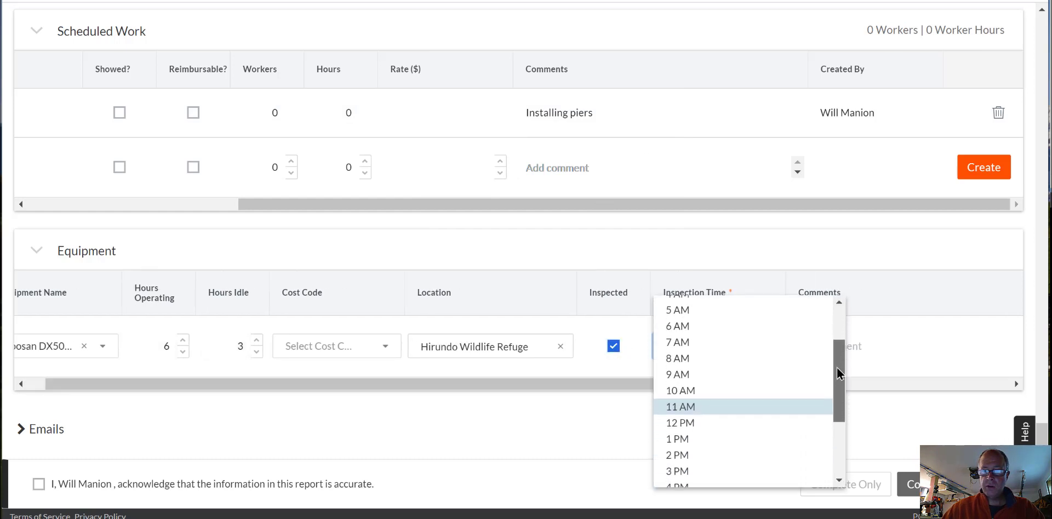
{"action": "left_click", "coordinate": [731, 355]}
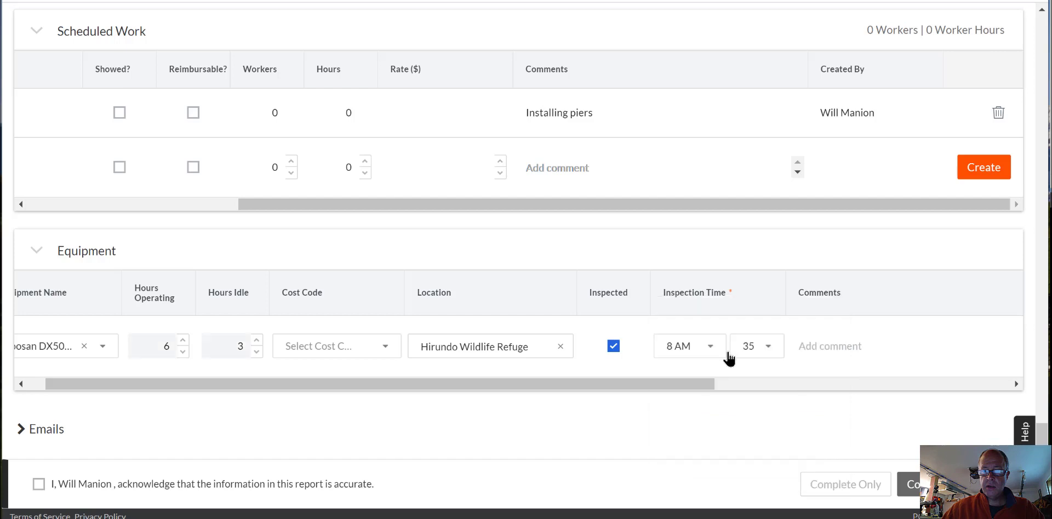
Add the comment 'Central Equipment' and create the equipment entry
{"action": "left_click", "coordinate": [815, 346]}
{"action": "type", "text": "Centra"}
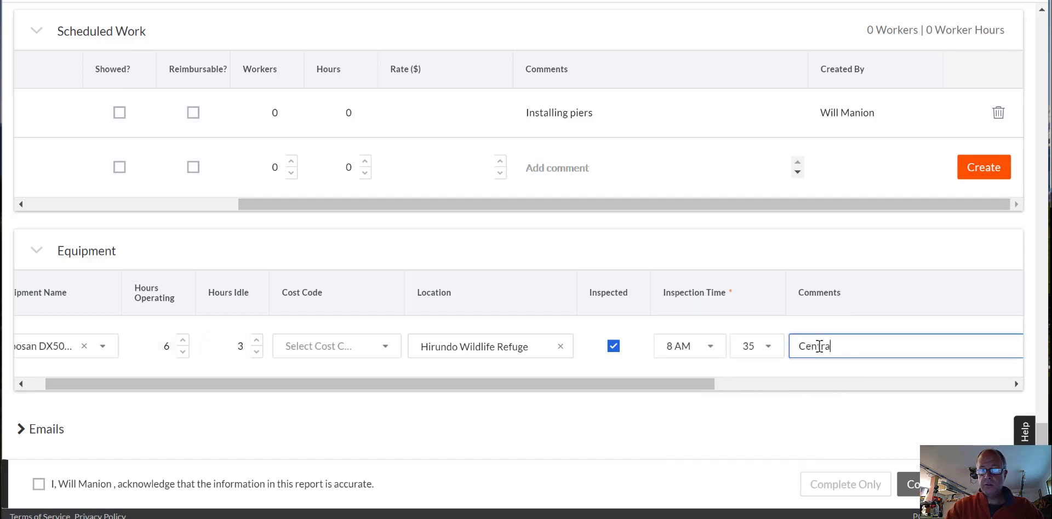
{"action": "type", "text": "l Equipment"}
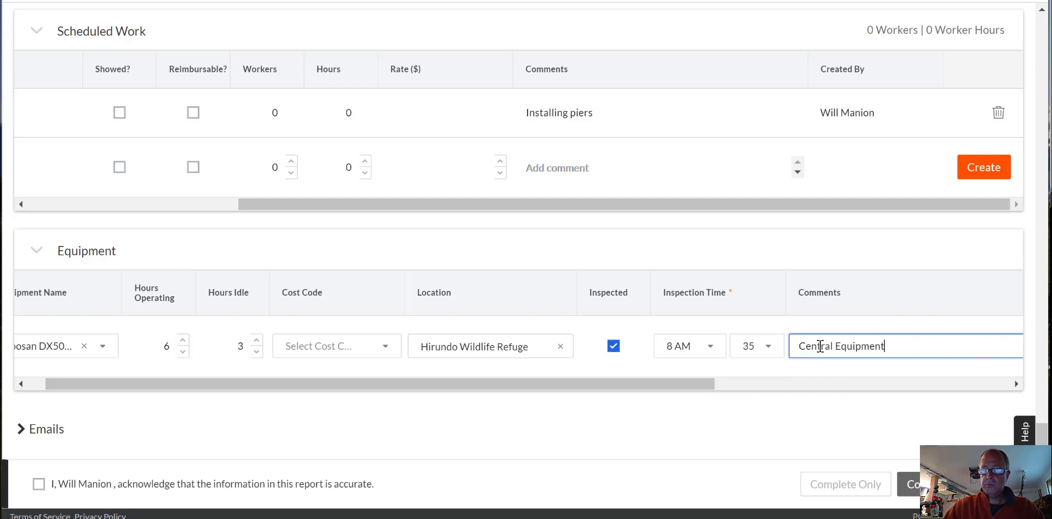
{"action": "left_click_drag", "start_coordinate": [707, 384], "coordinate": [1007, 380]}
{"action": "left_click", "coordinate": [983, 347]}
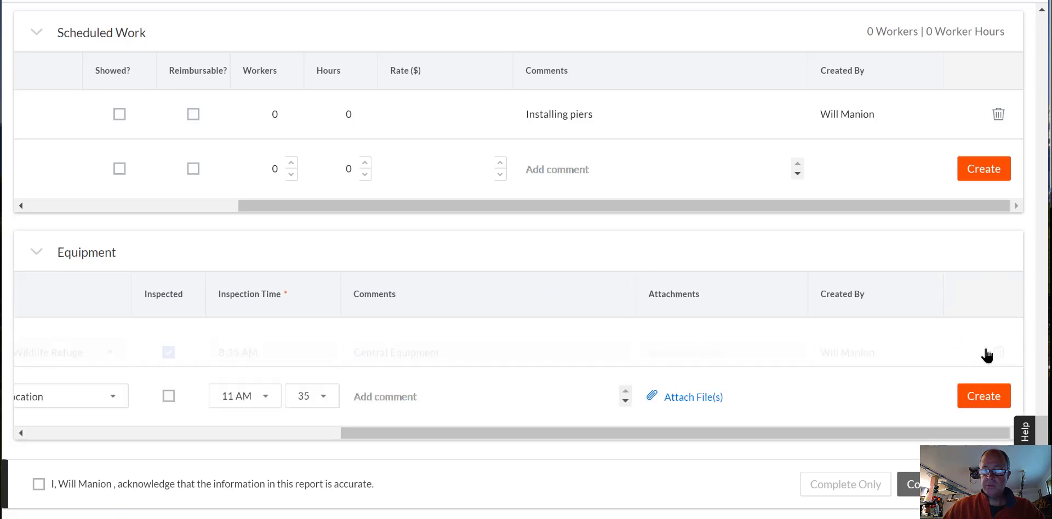
{"action": "scroll", "coordinate": [983, 351], "scroll_direction": "down", "scroll_amount": 1}
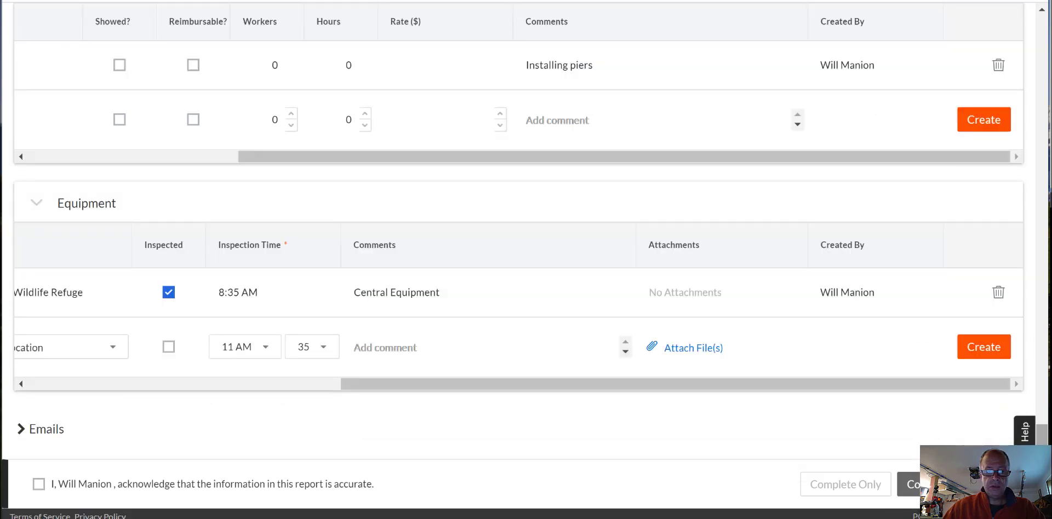
{"action": "mouse_move", "coordinate": [1024, 432]}
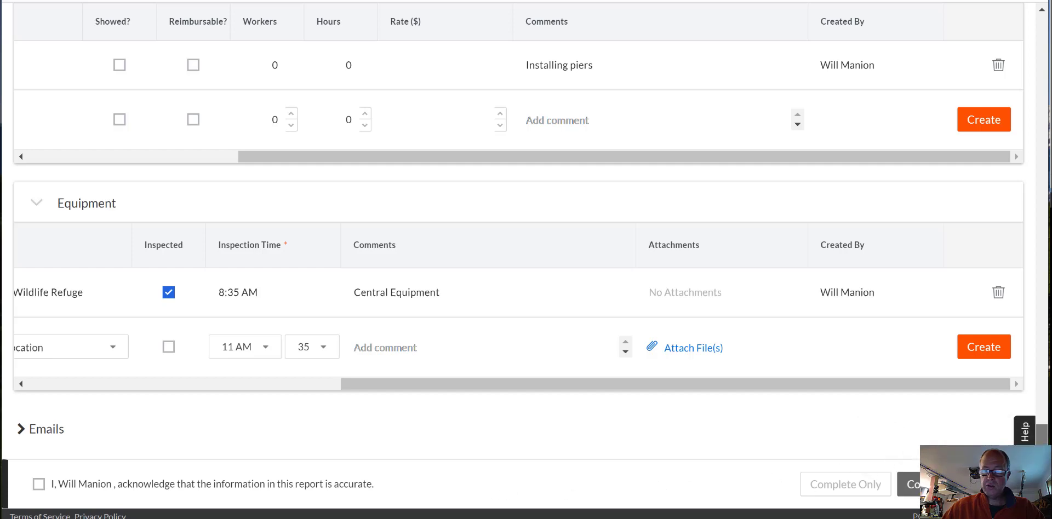
{"action": "scroll", "coordinate": [689, 489], "scroll_direction": "up", "scroll_amount": 5}
{"action": "scroll", "coordinate": [1049, 252], "scroll_direction": "up", "scroll_amount": 10}
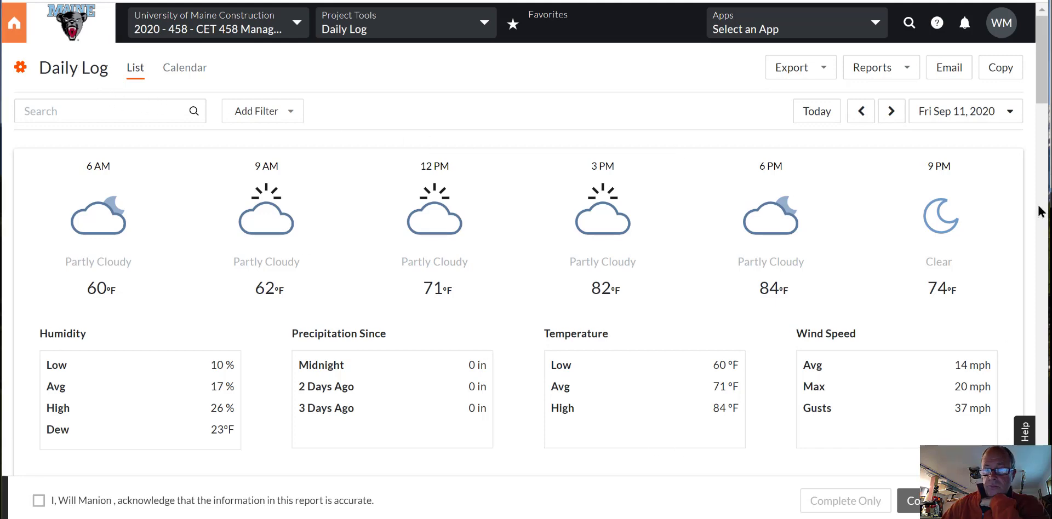
{"action": "left_click_drag", "start_coordinate": [1043, 99], "coordinate": [947, 180]}
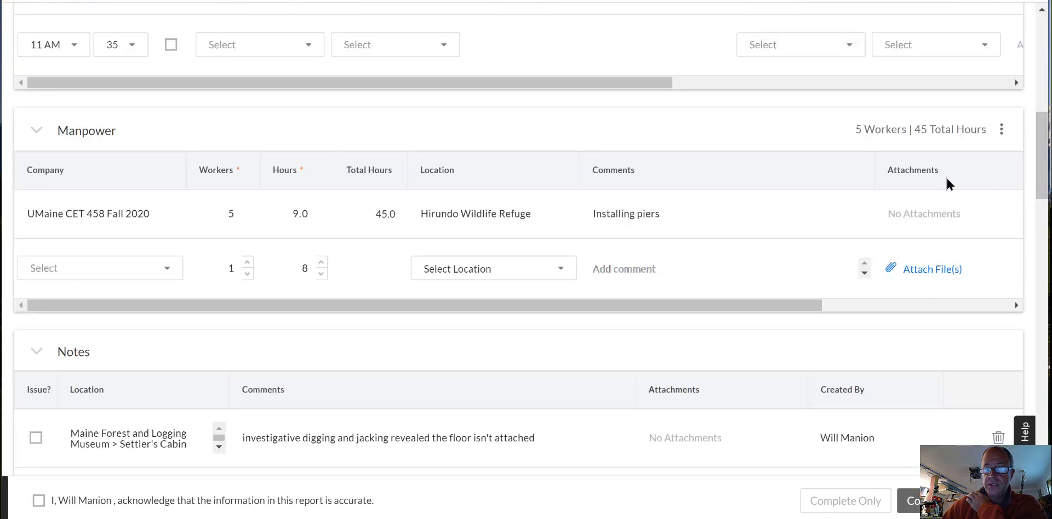
{"action": "left_click_drag", "start_coordinate": [640, 83], "coordinate": [512, 113]}
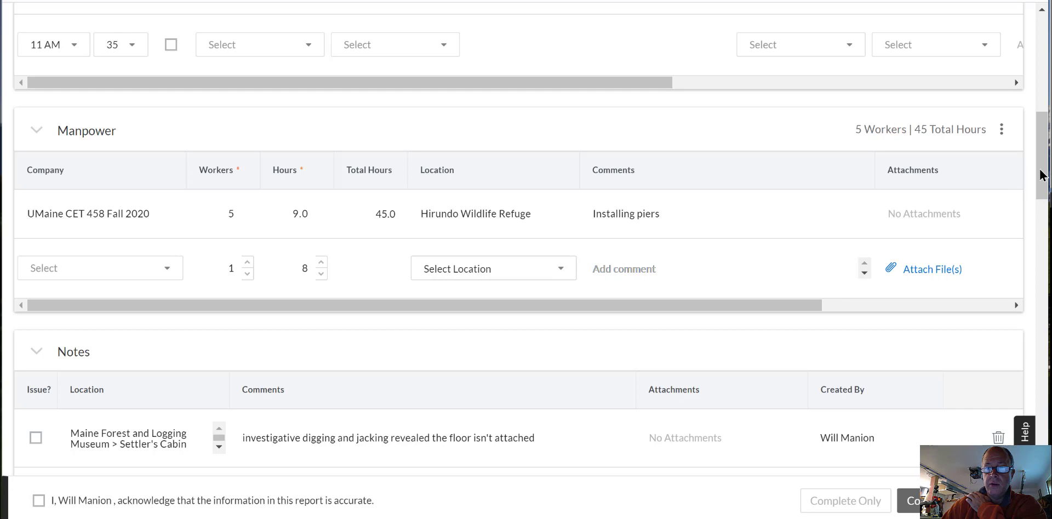
{"action": "scroll", "coordinate": [1043, 176], "scroll_direction": "down", "scroll_amount": 2}
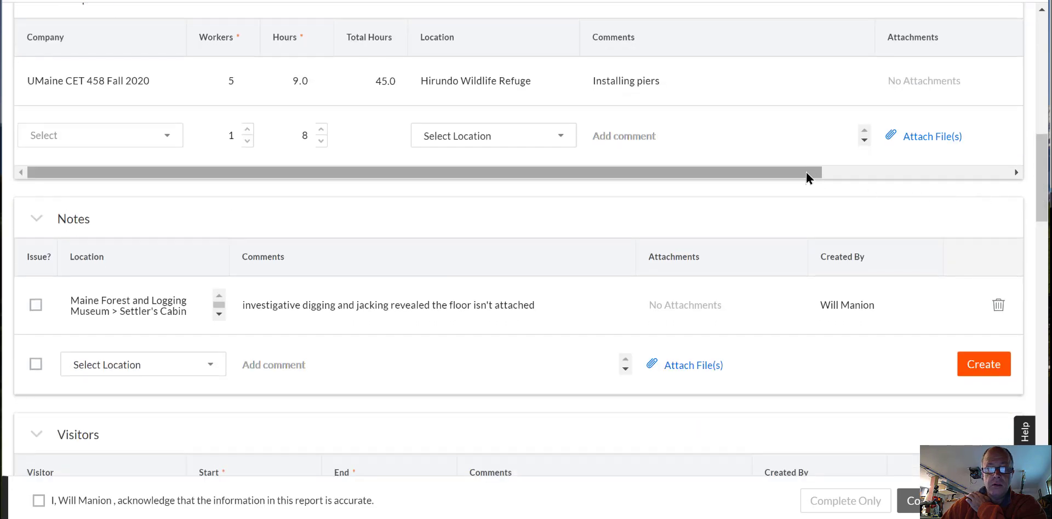
{"action": "left_click_drag", "start_coordinate": [806, 172], "coordinate": [1019, 169]}
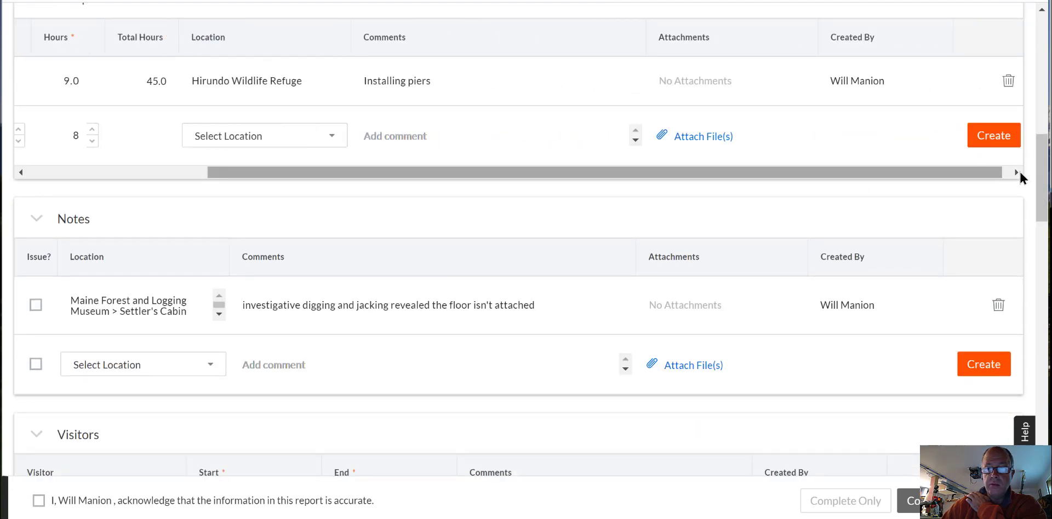
{"action": "scroll", "coordinate": [776, 274], "scroll_direction": "down", "scroll_amount": 6}
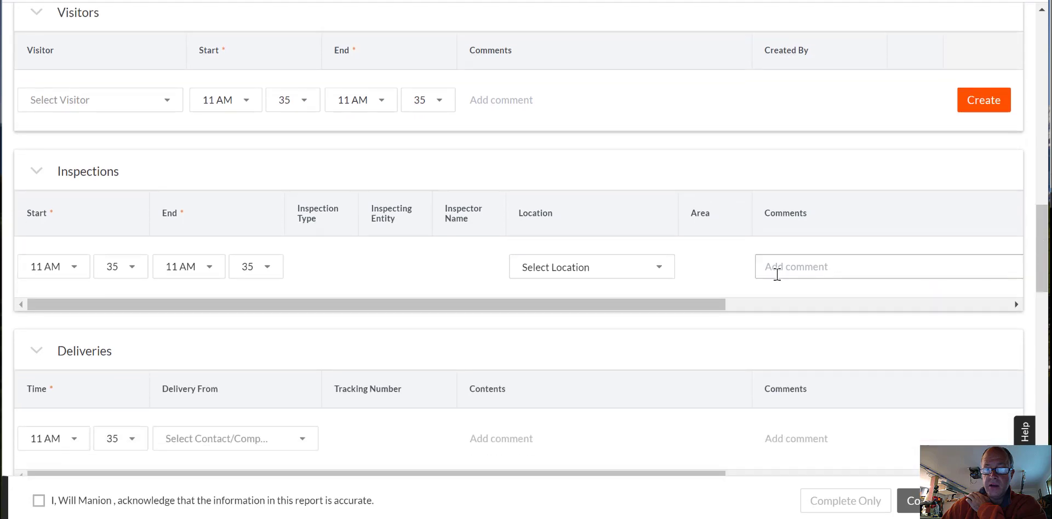
{"action": "scroll", "coordinate": [794, 304], "scroll_direction": "down", "scroll_amount": 3}
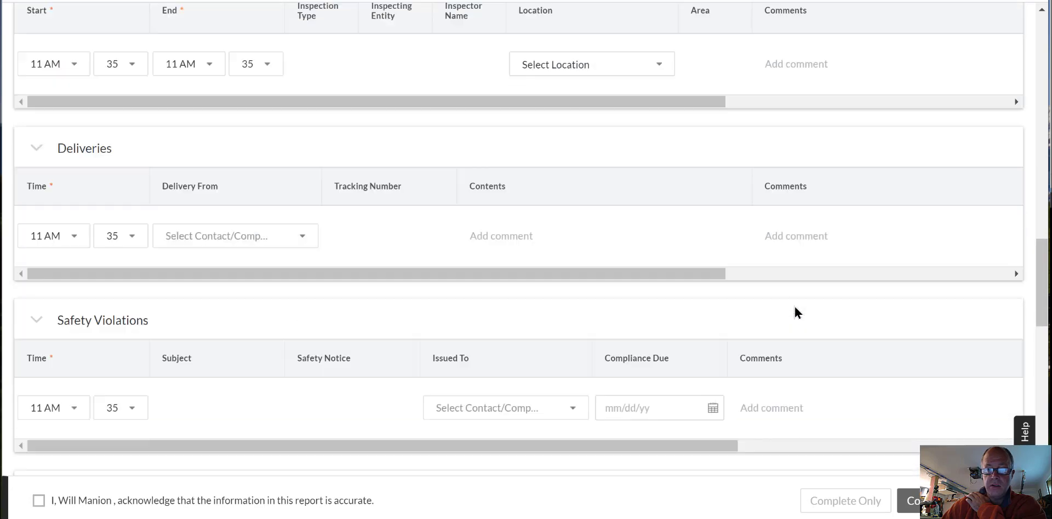
{"action": "scroll", "coordinate": [795, 309], "scroll_direction": "down", "scroll_amount": 5}
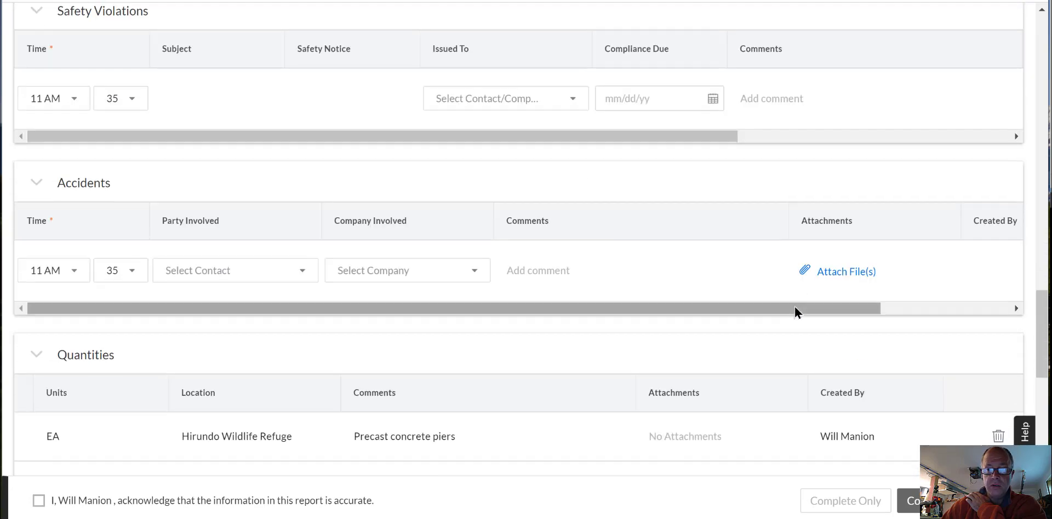
{"action": "scroll", "coordinate": [794, 309], "scroll_direction": "down", "scroll_amount": 3}
{"action": "scroll", "coordinate": [794, 307], "scroll_direction": "up", "scroll_amount": 11}
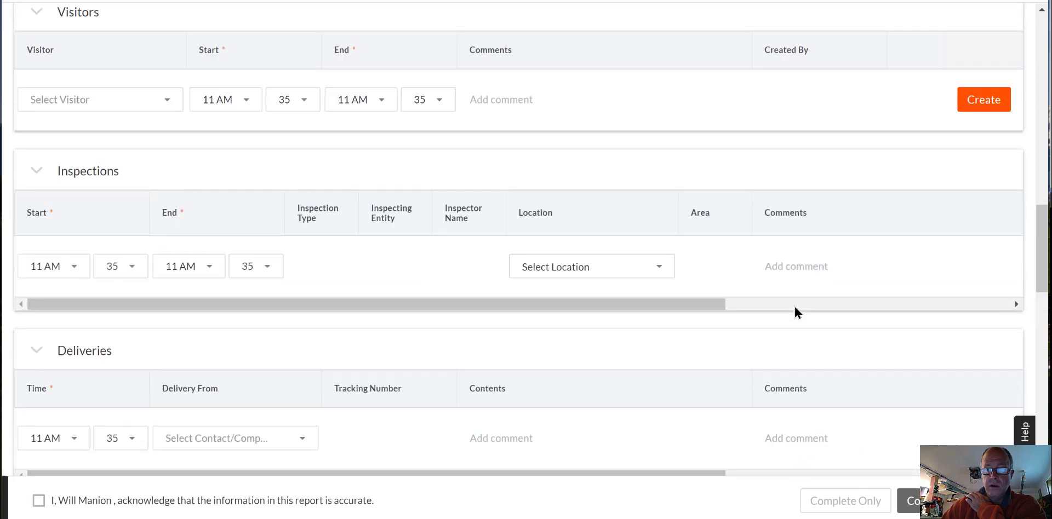
{"action": "scroll", "coordinate": [794, 308], "scroll_direction": "up", "scroll_amount": 10}
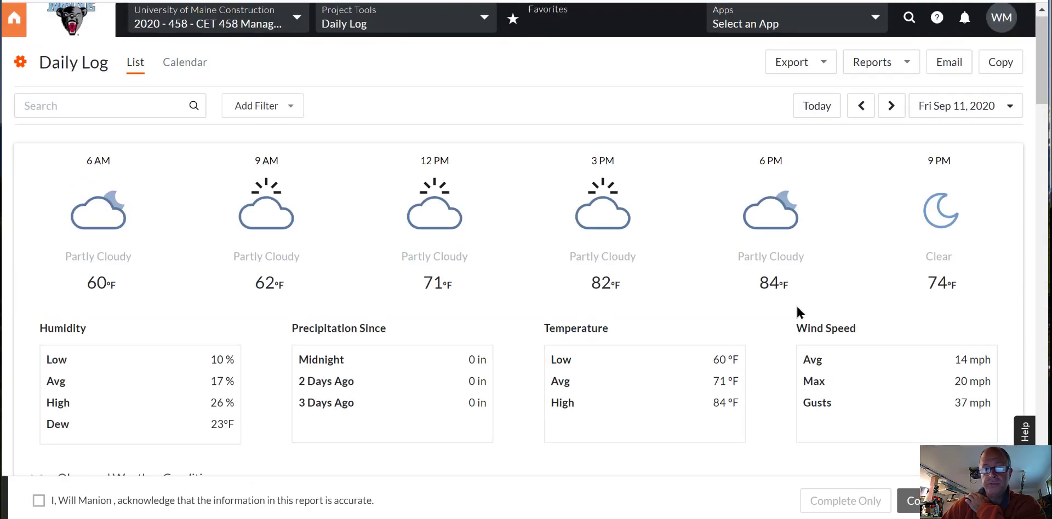
{"action": "left_click", "coordinate": [891, 105]}
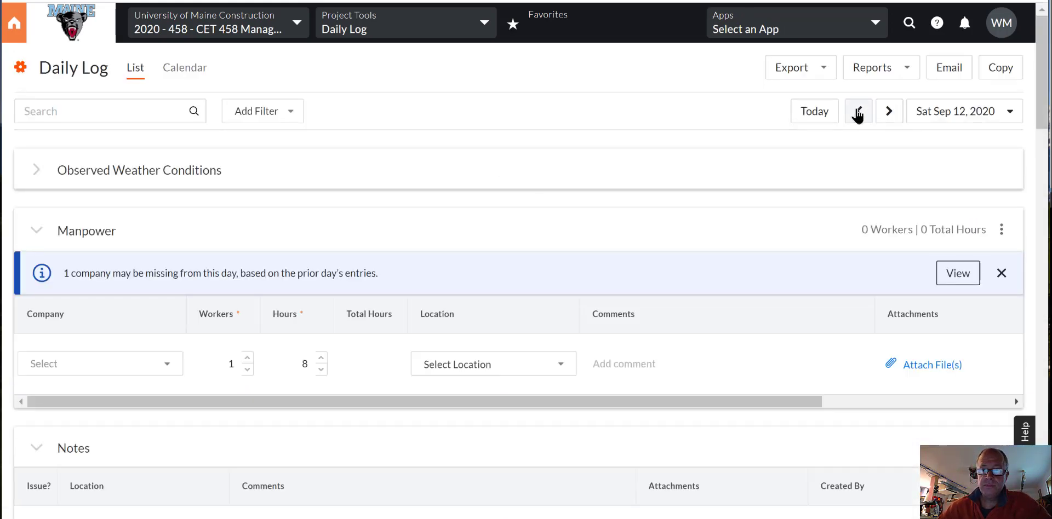
{"action": "left_click", "coordinate": [858, 114]}
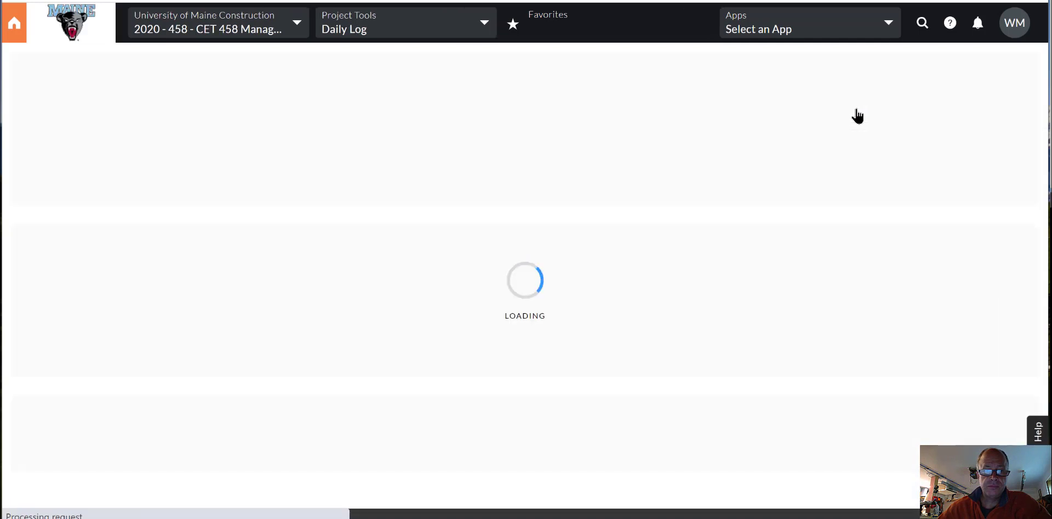